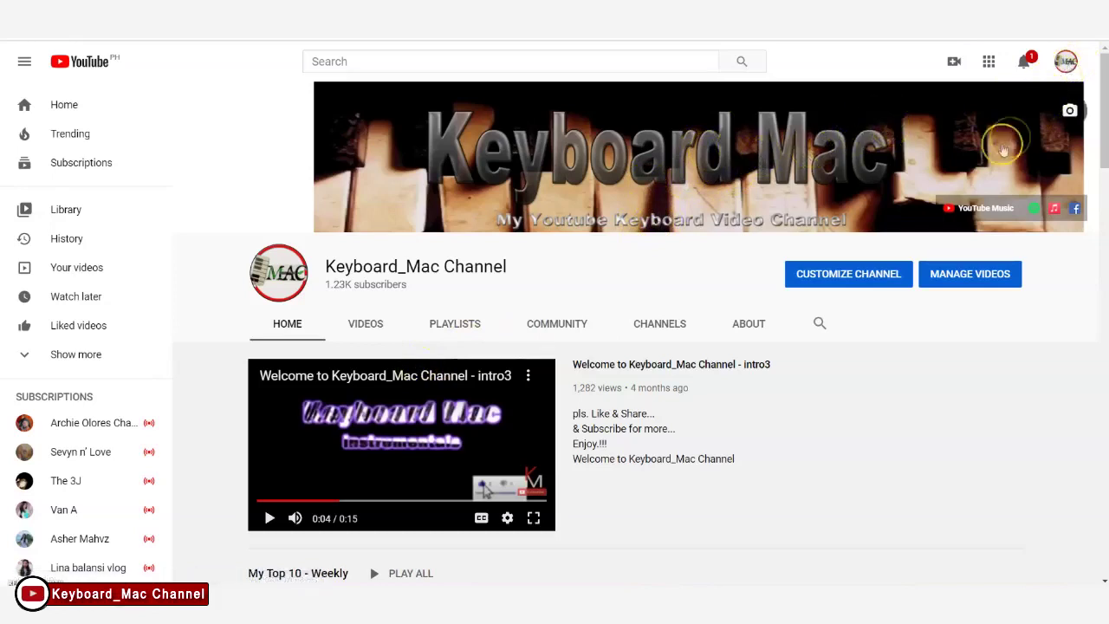
Open the YouTube account menu to reach the Keyboard_Mac Channel page
left_click(1066, 64)
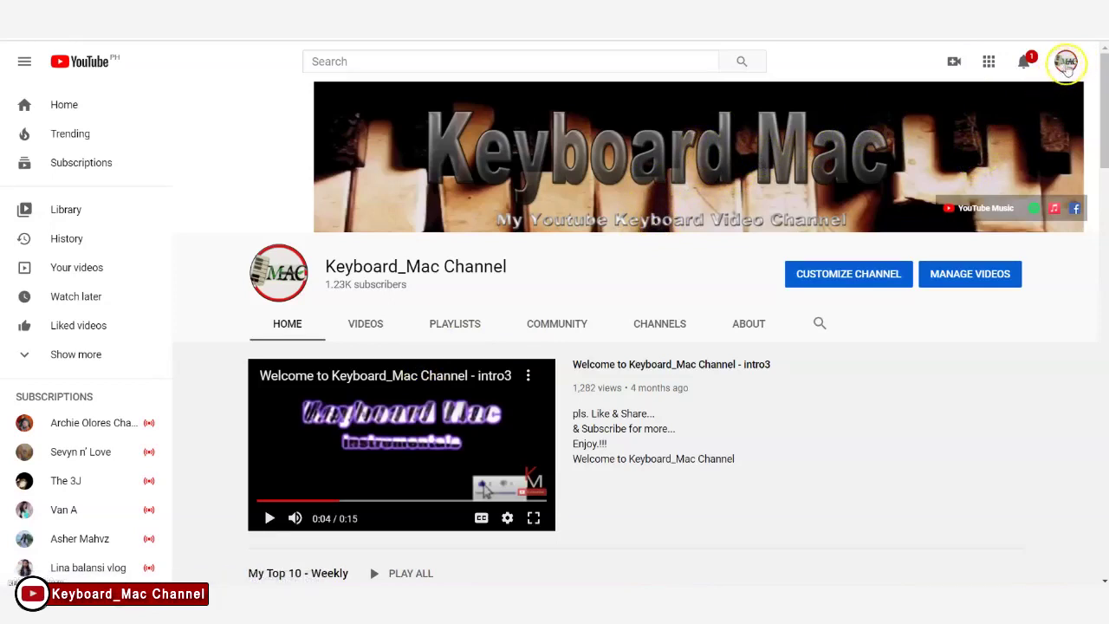
Go to YouTube Studio for the Keyboard_Mac channel
left_click(1067, 65)
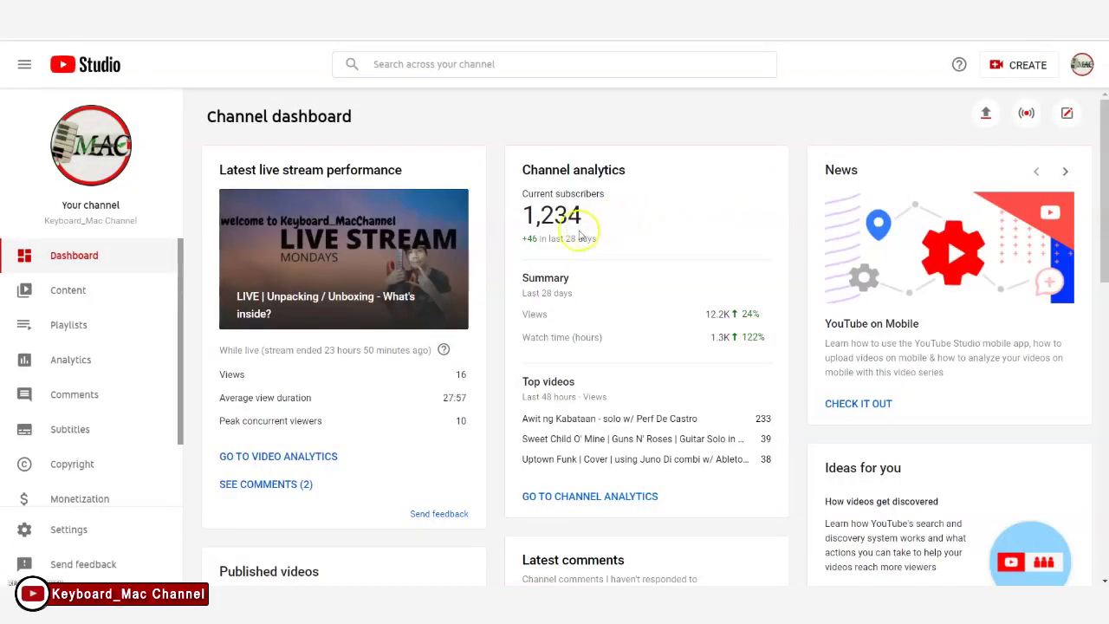
scroll(550, 234, "down", 2)
scroll(551, 243, "down", 2)
scroll(550, 241, "down", 1)
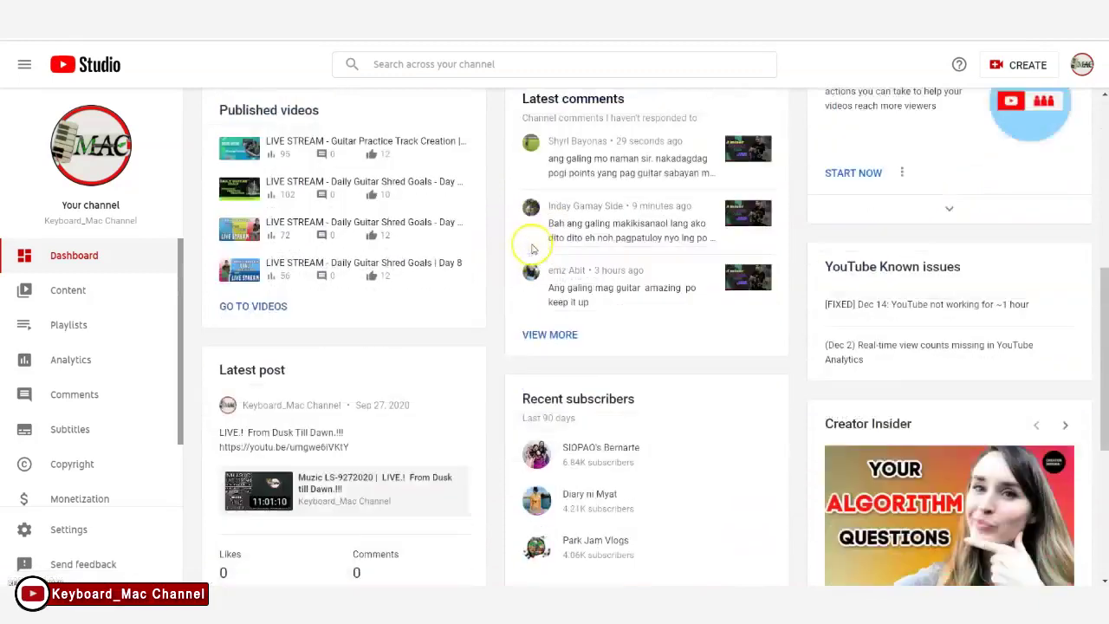
scroll(528, 240, "down", 2)
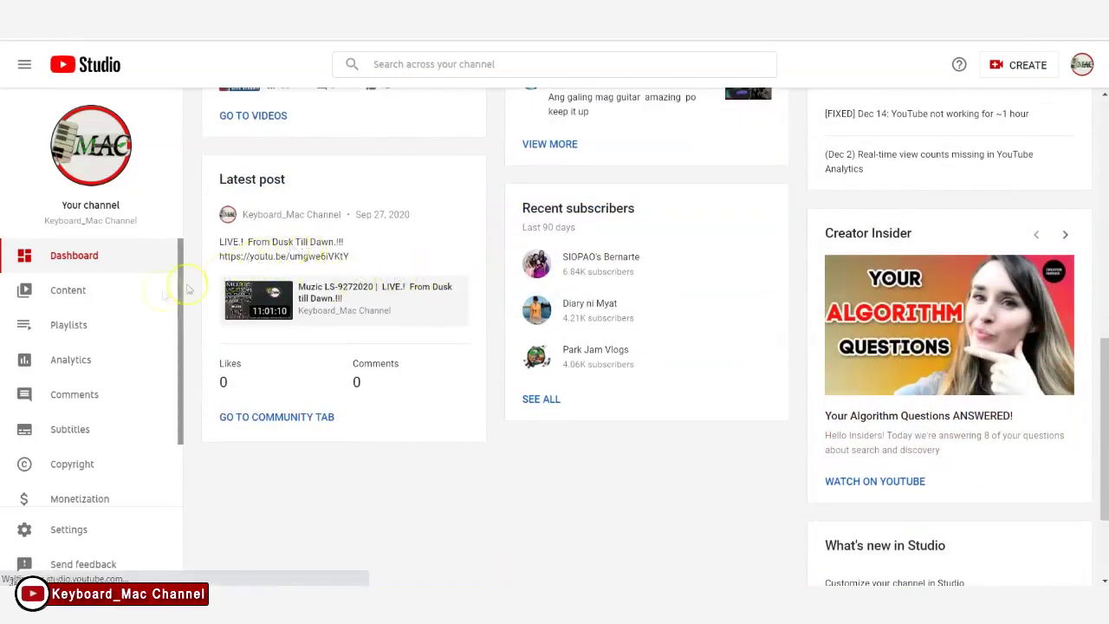
Show the channel's Live content and scroll down to the Sep 10 copyright-claimed stream
left_click(83, 296)
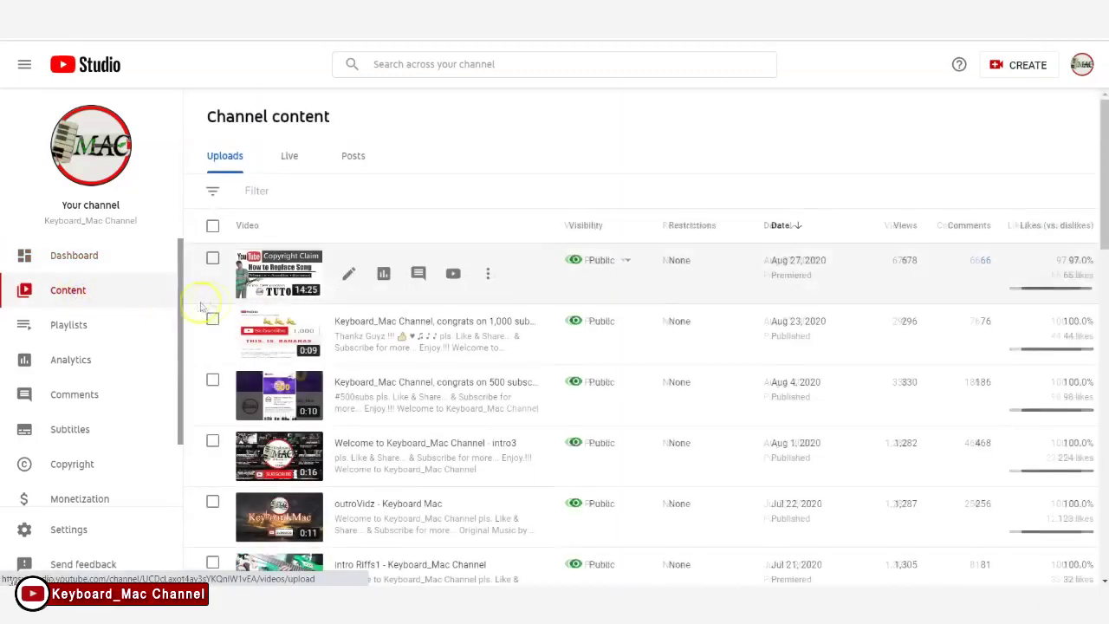
left_click(293, 160)
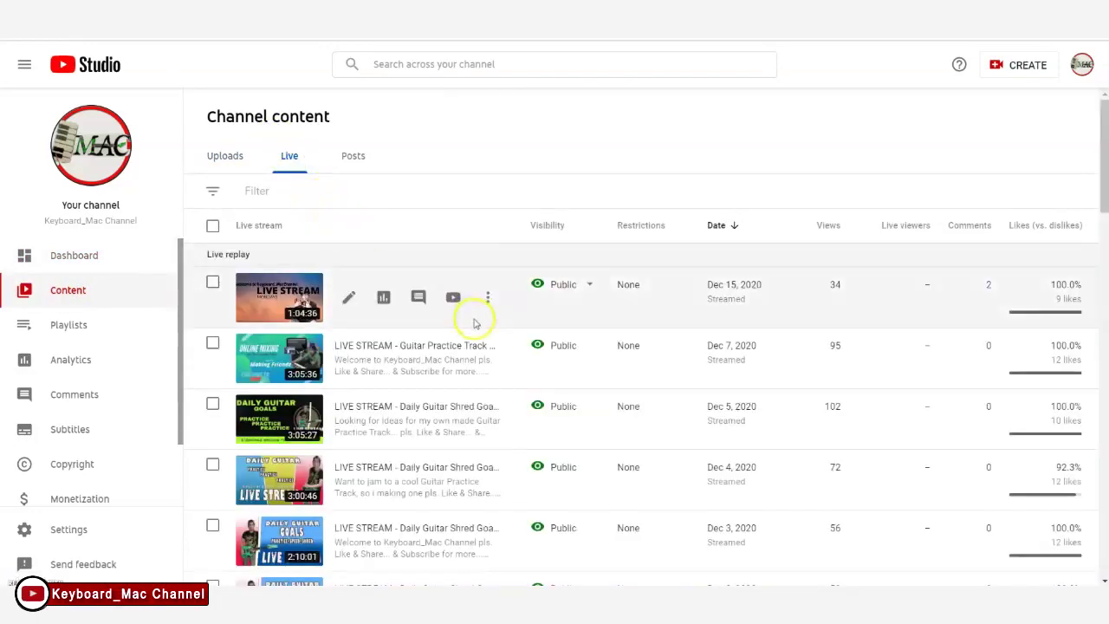
scroll(477, 320, "down", 3)
scroll(520, 322, "down", 1)
scroll(552, 330, "down", 2)
scroll(592, 347, "down", 2)
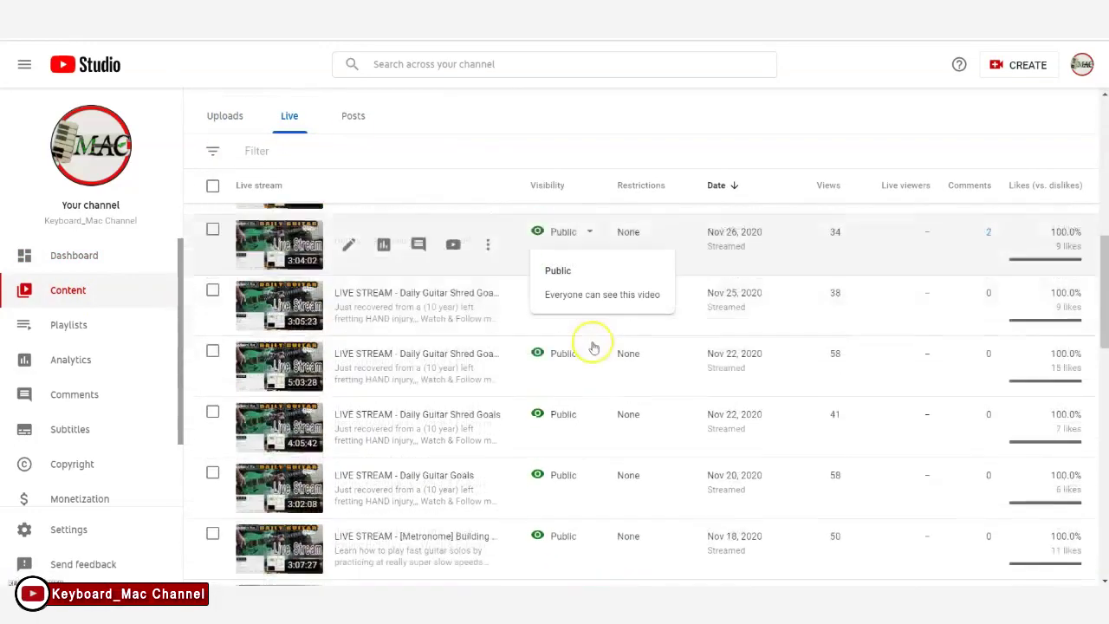
scroll(593, 347, "down", 2)
scroll(593, 349, "down", 2)
scroll(593, 352, "down", 1)
scroll(593, 351, "down", 2)
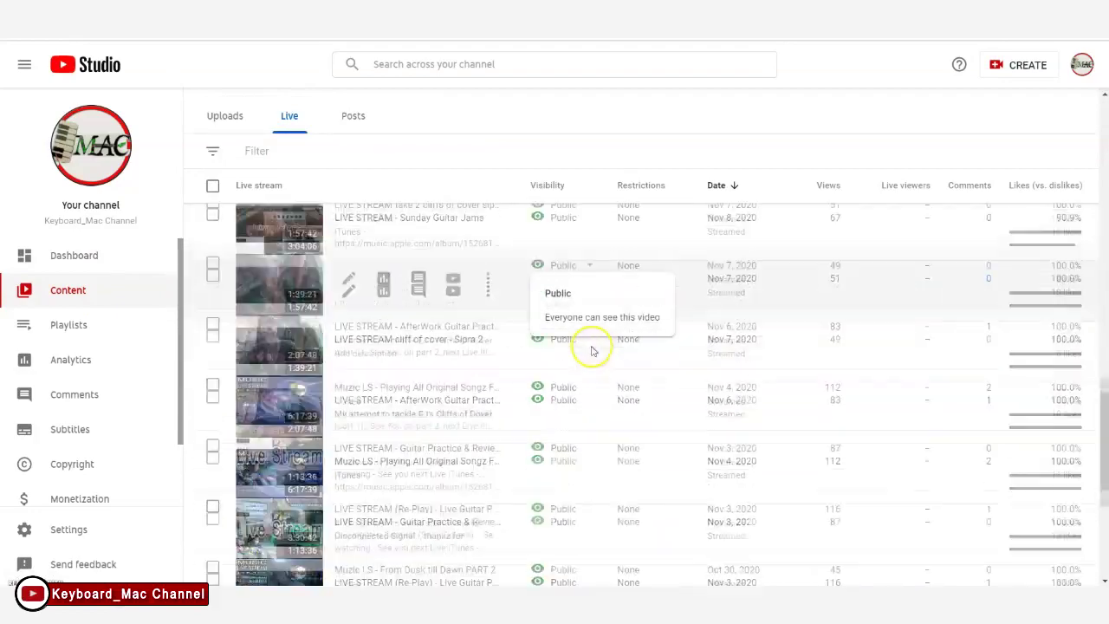
scroll(593, 351, "down", 2)
scroll(593, 351, "down", 2)
scroll(593, 350, "down", 1)
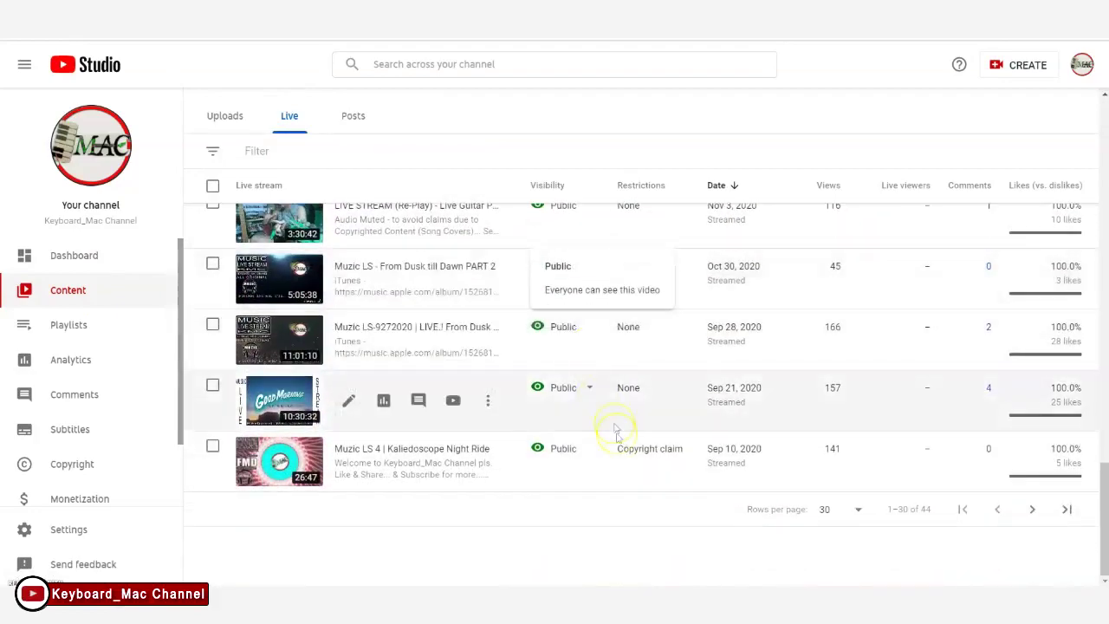
mouse_move(650, 449)
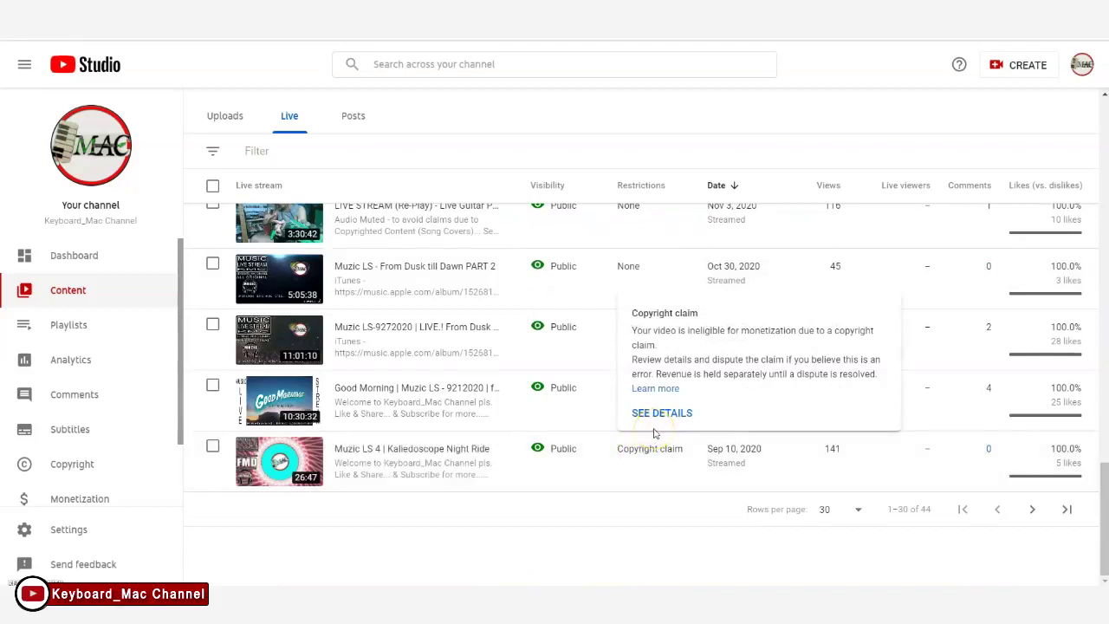
left_click(651, 415)
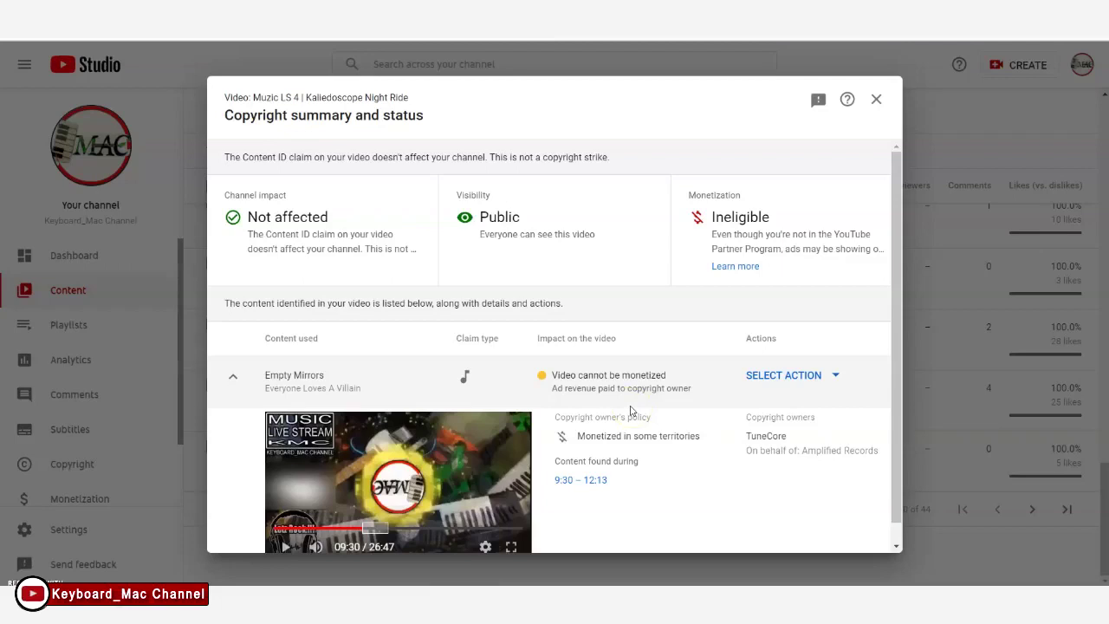
scroll(631, 411, "down", 1)
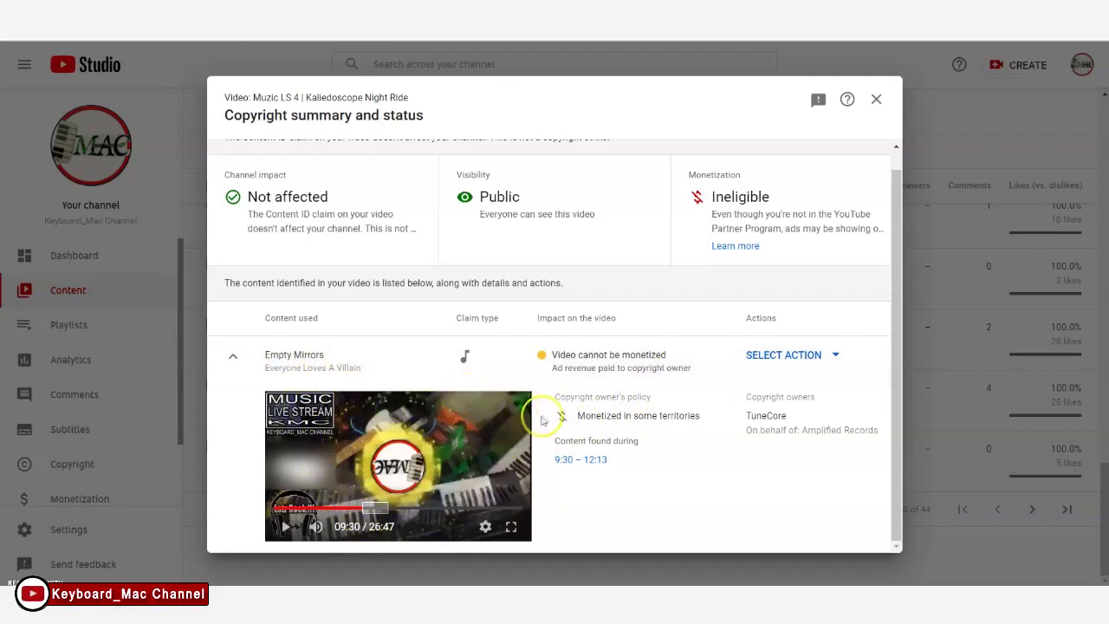
mouse_move(361, 527)
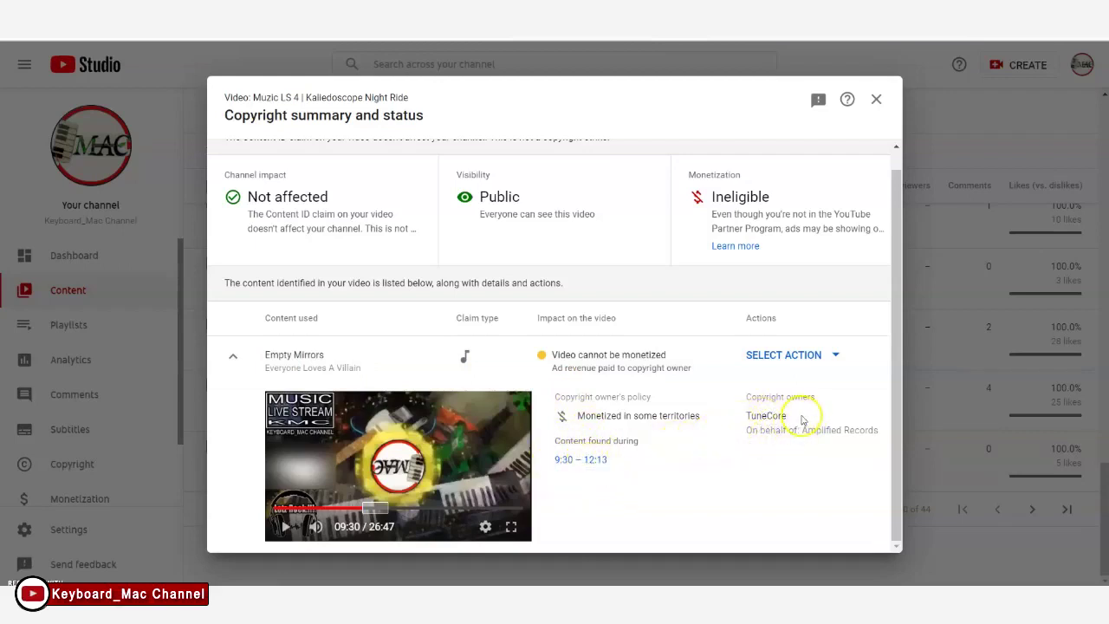
left_click(835, 355)
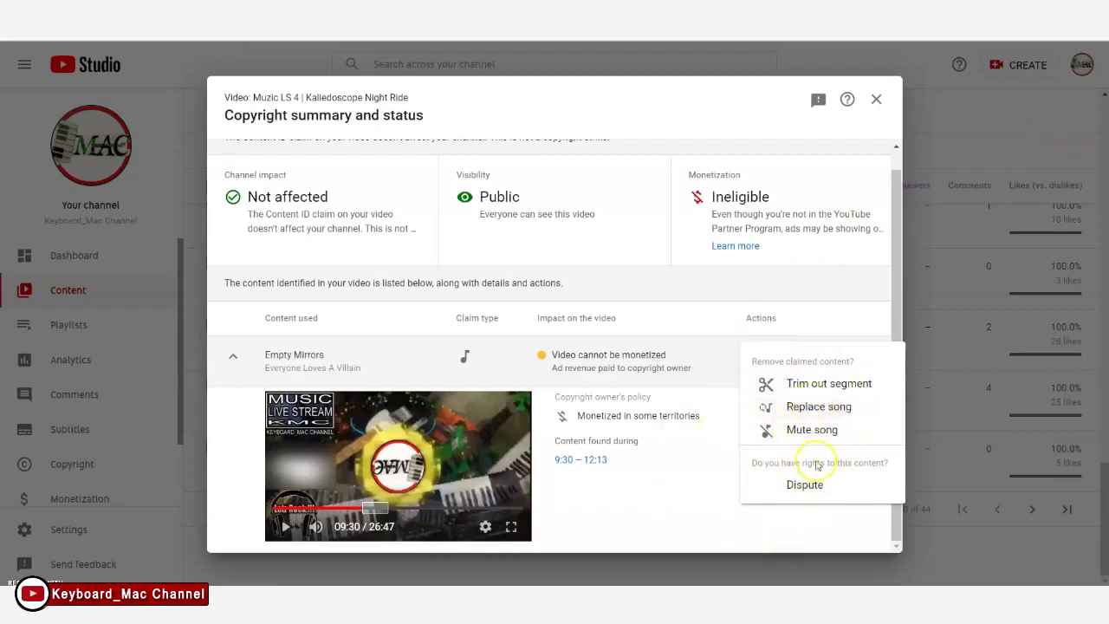
left_click(651, 500)
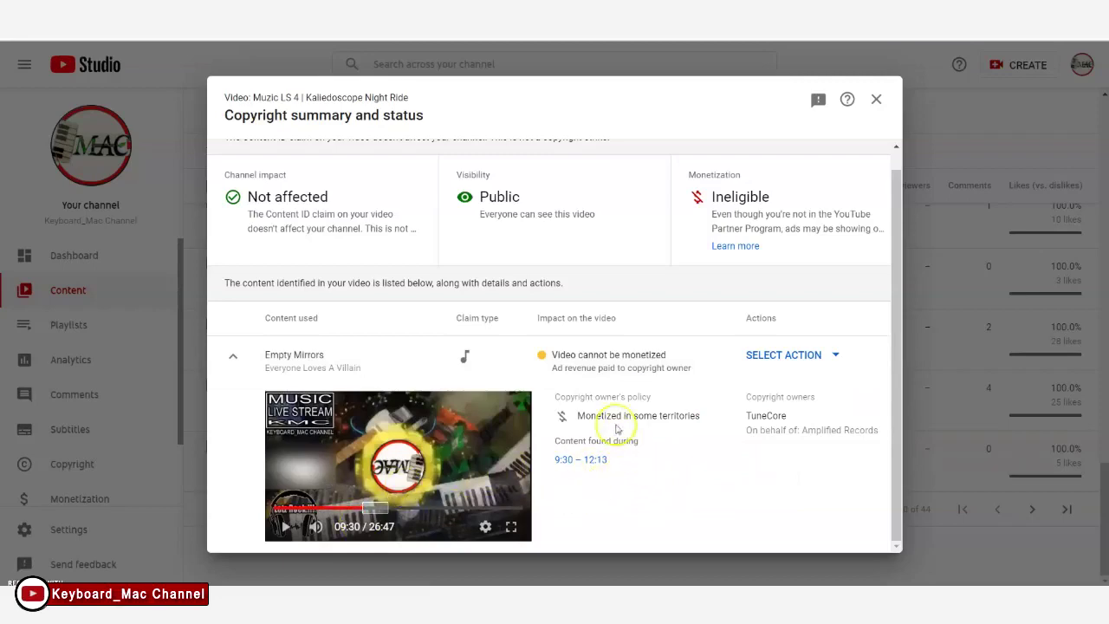
left_click(876, 101)
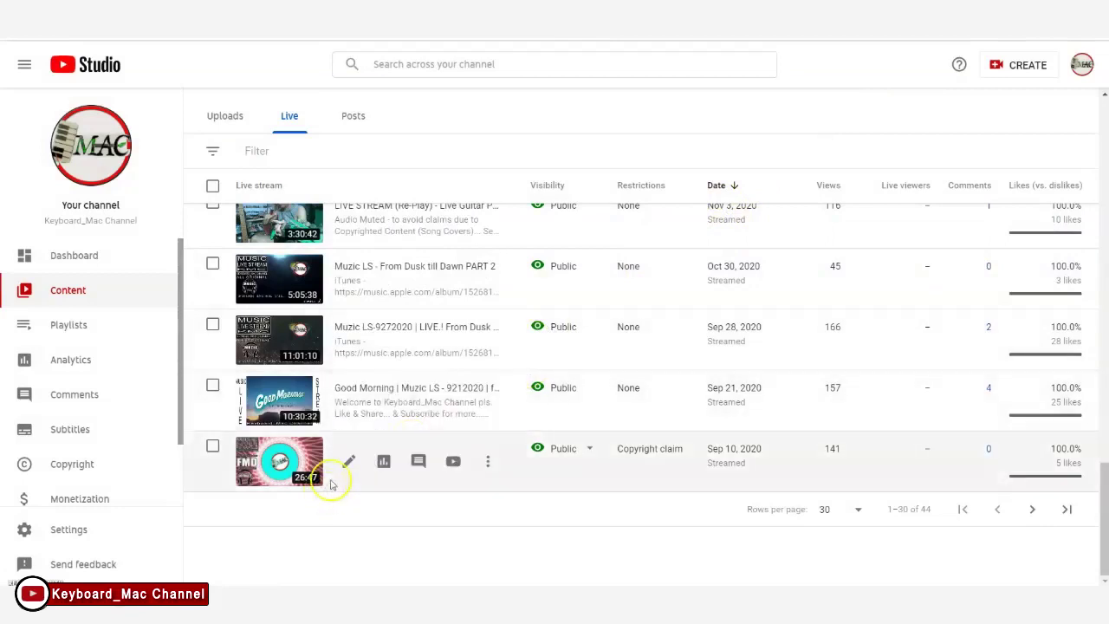
left_click(349, 465)
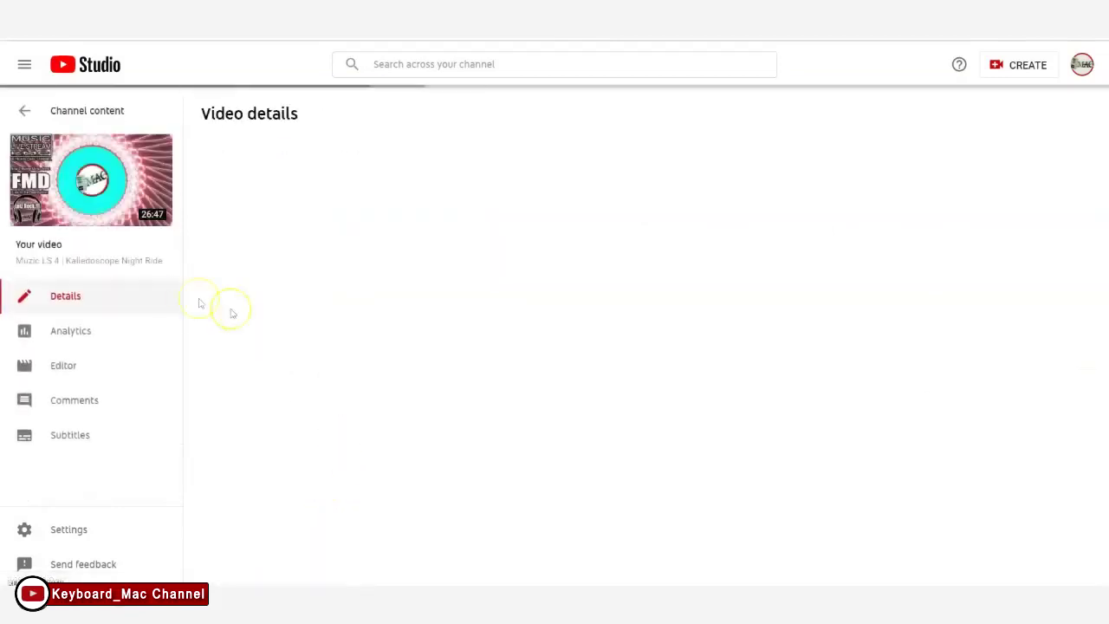
Open the Kaliedoscope Night Ride stream in the editor and start adding an audio track
left_click(69, 369)
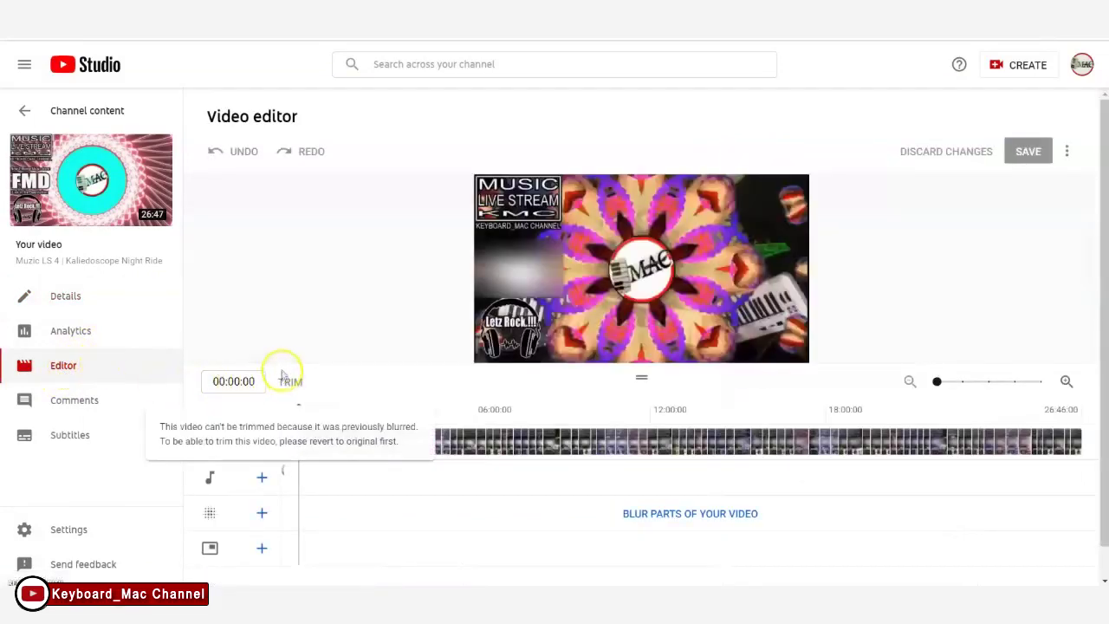
scroll(351, 283, "down", 2)
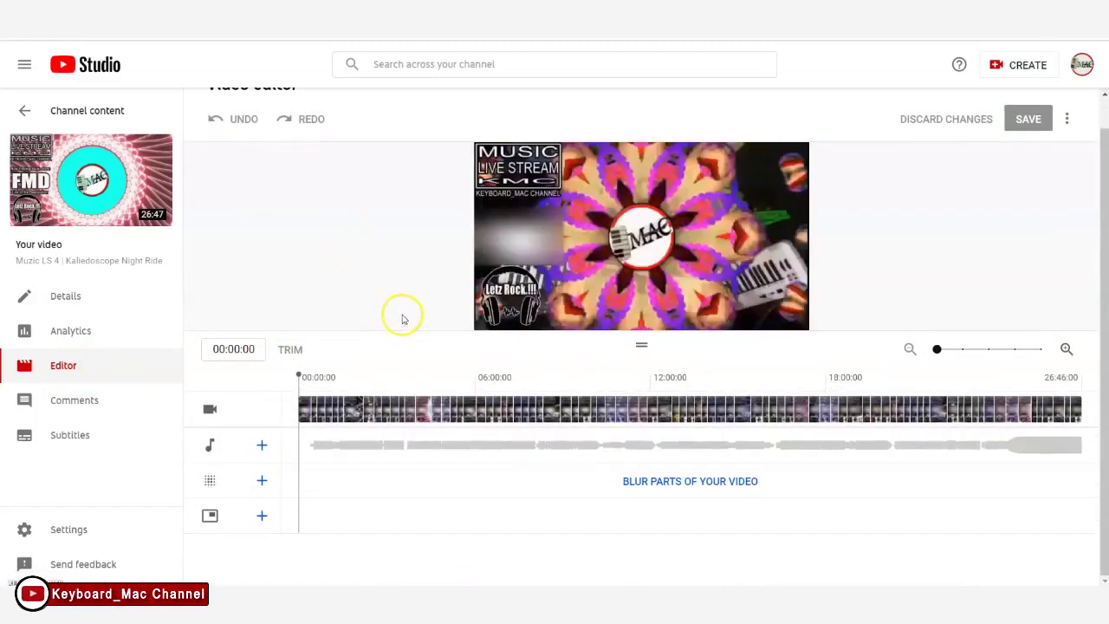
scroll(402, 319, "up", 2)
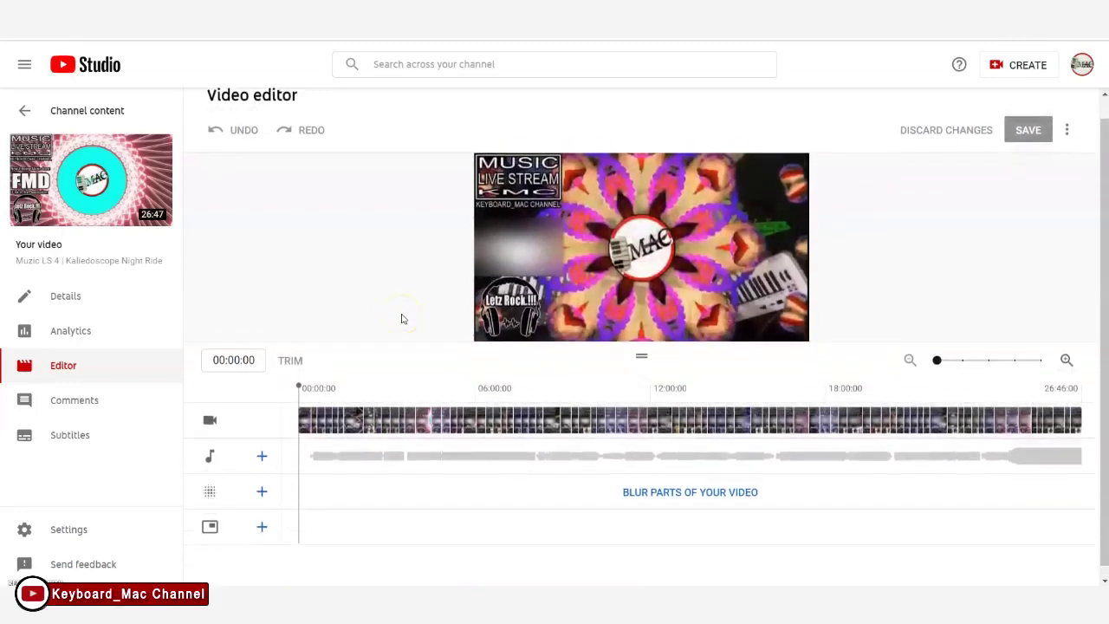
scroll(401, 319, "down", 2)
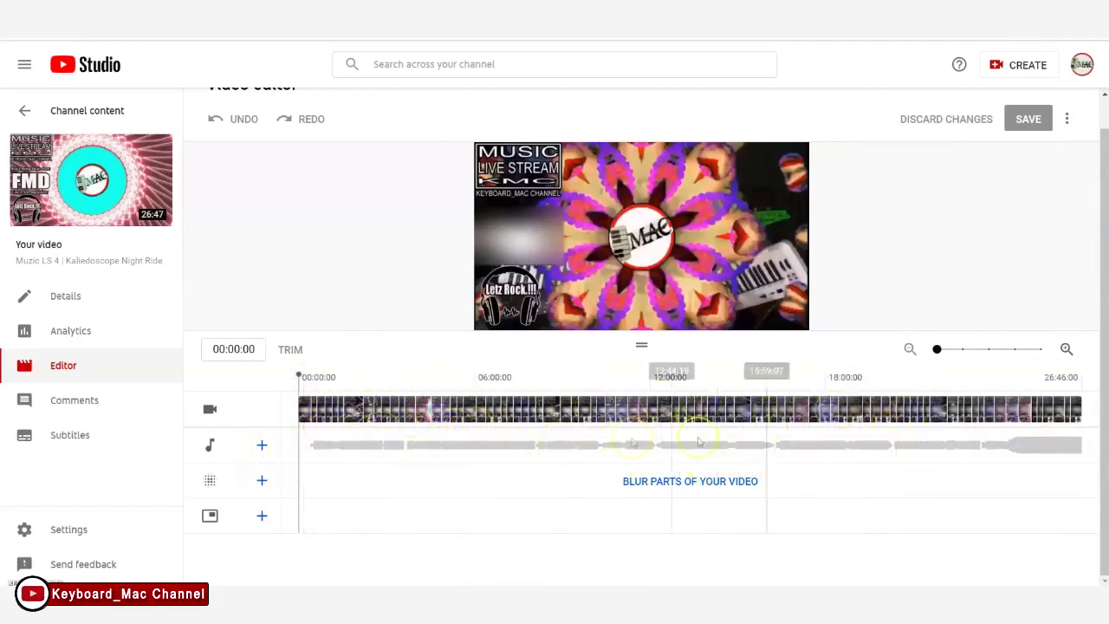
left_click(263, 448)
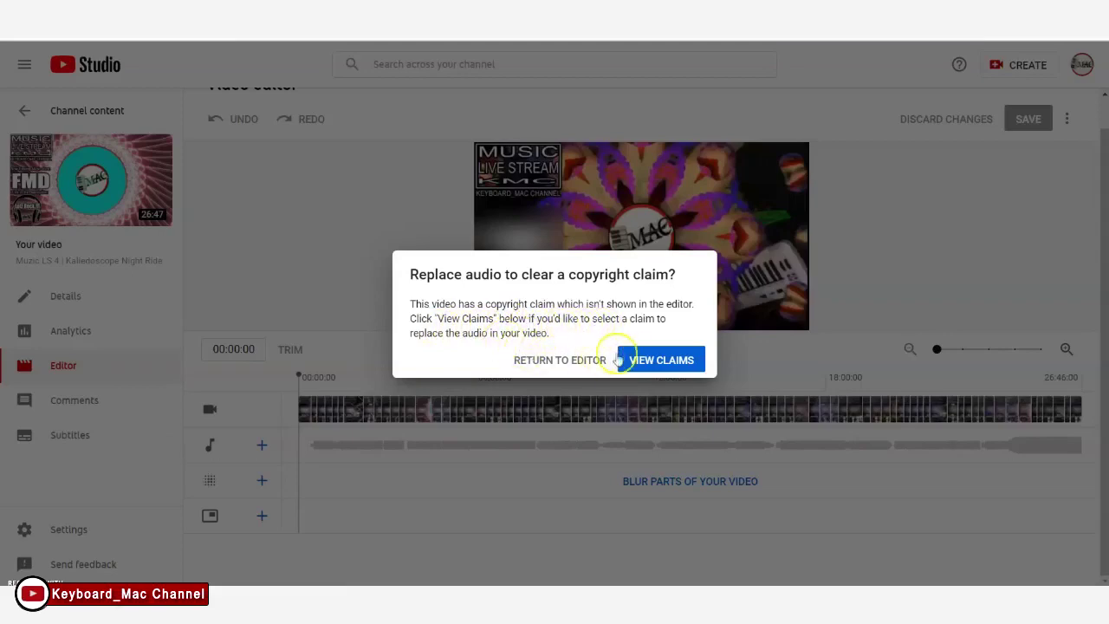
Check the copyright claim summary, then return to the editor's free music library
left_click(637, 363)
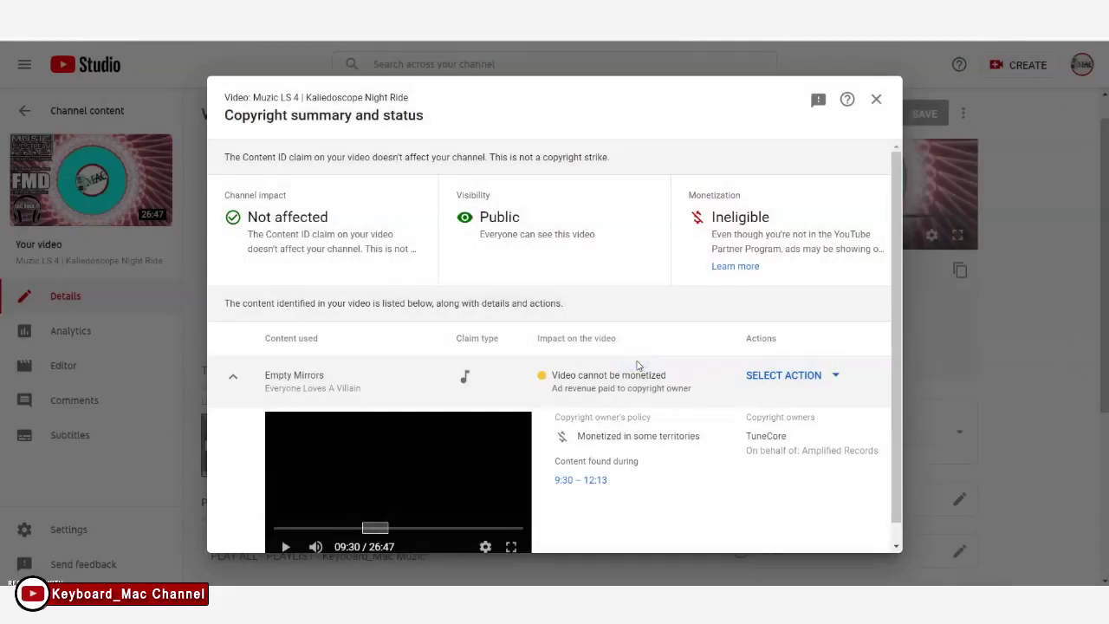
scroll(653, 333, "down", 1)
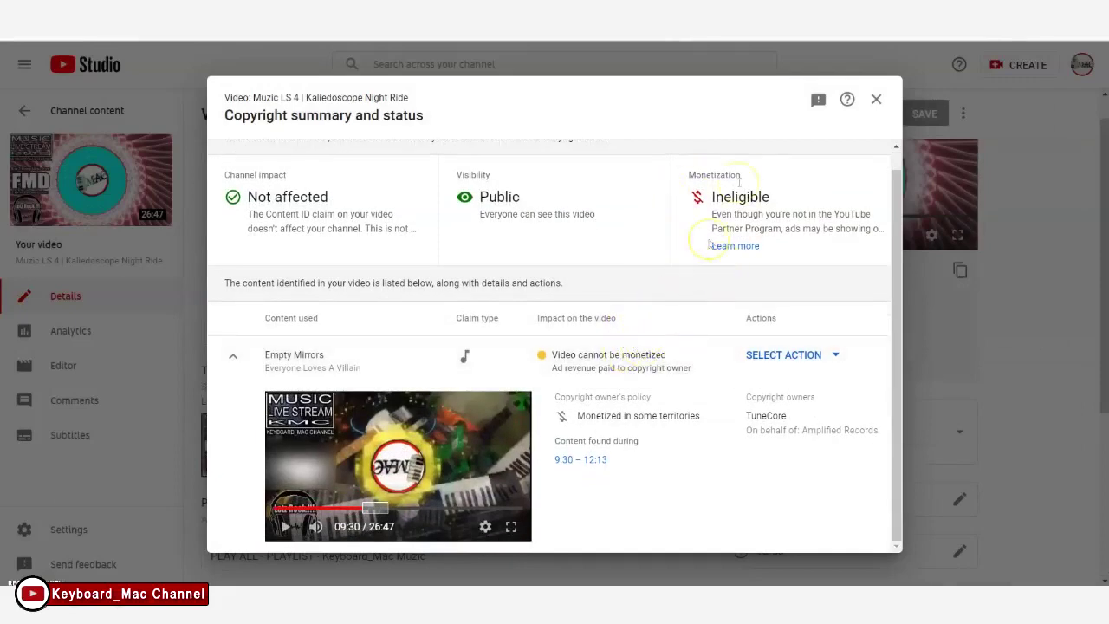
left_click(876, 98)
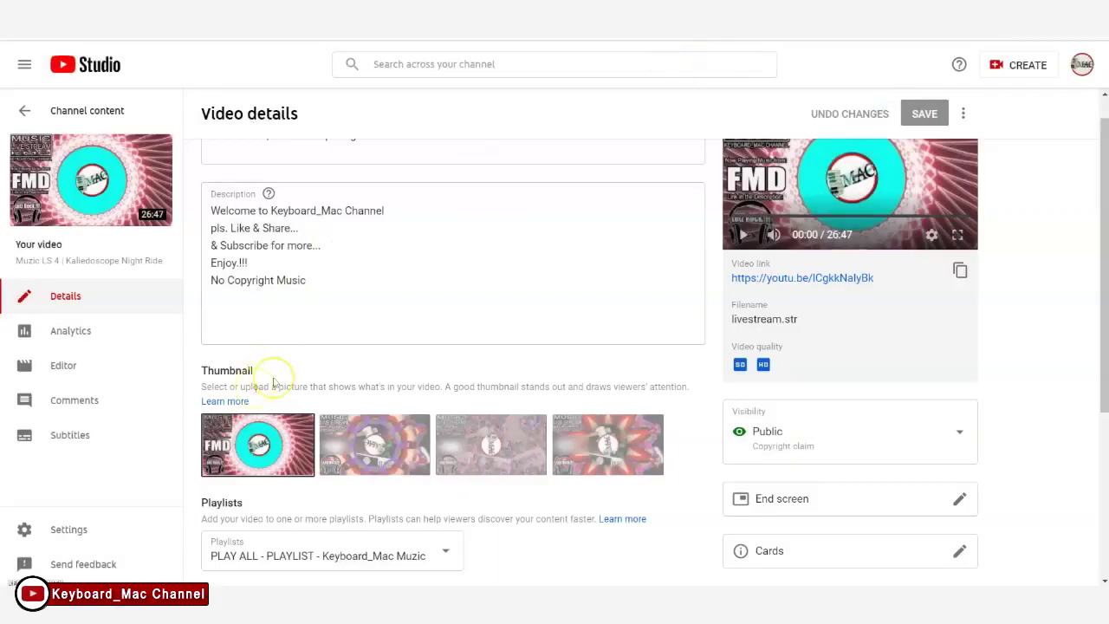
left_click(73, 366)
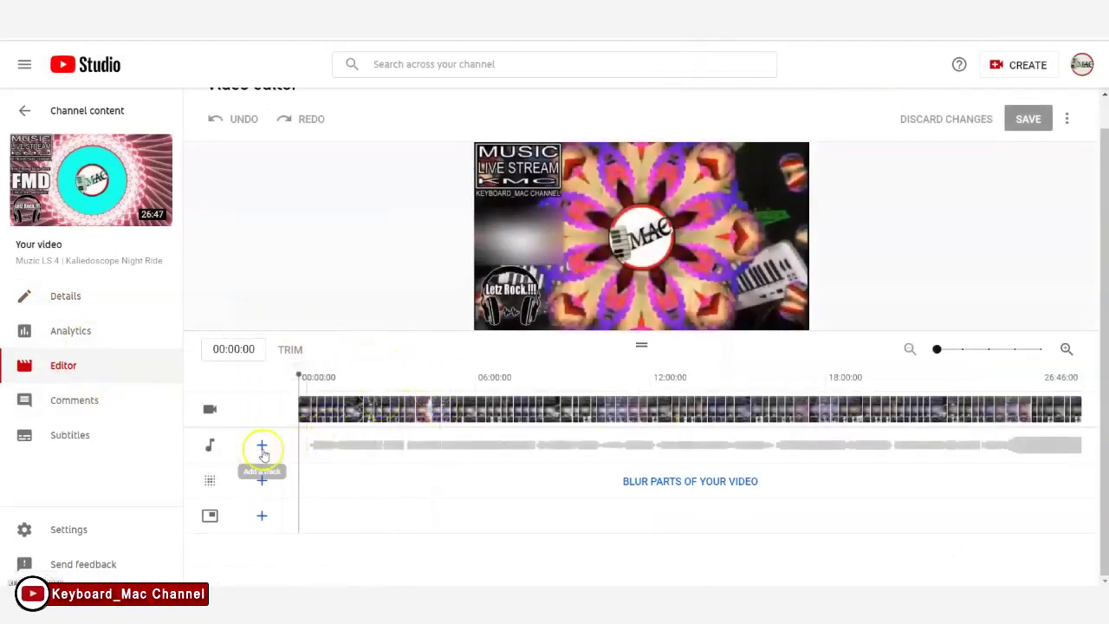
left_click(262, 445)
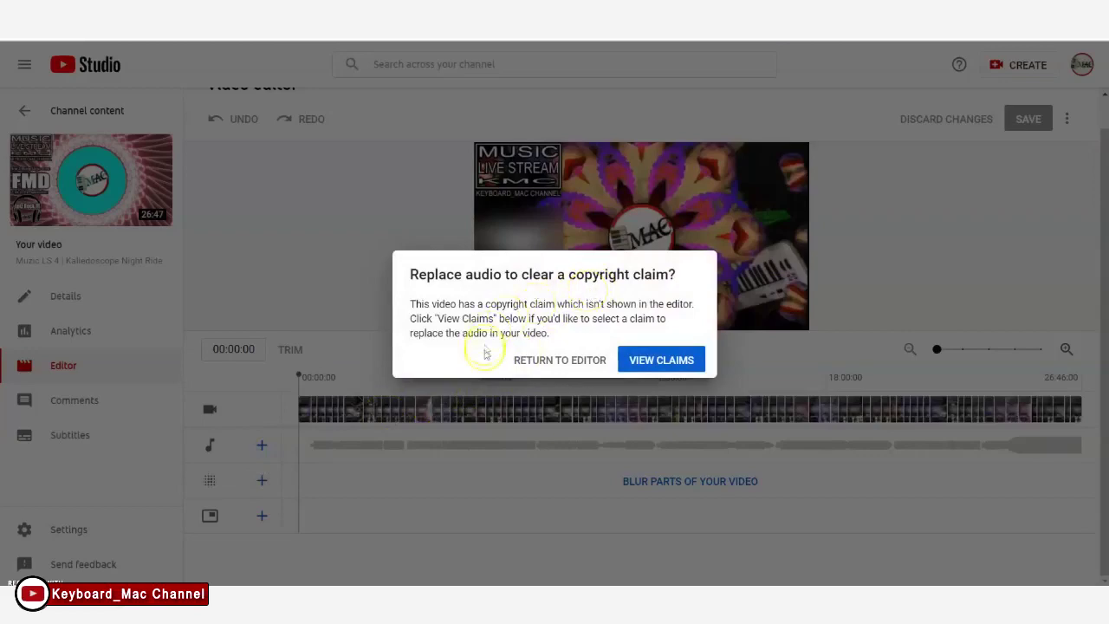
left_click(561, 360)
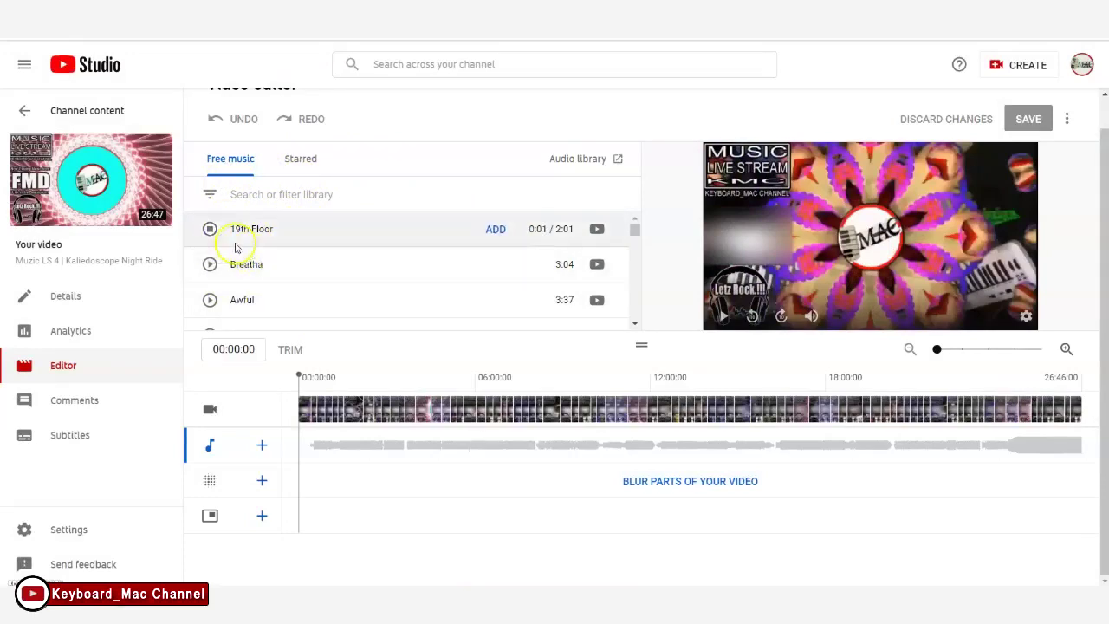
Preview the free tracks 19th Floor and Breatha, then bring up the Audio Library license notice
left_click(210, 230)
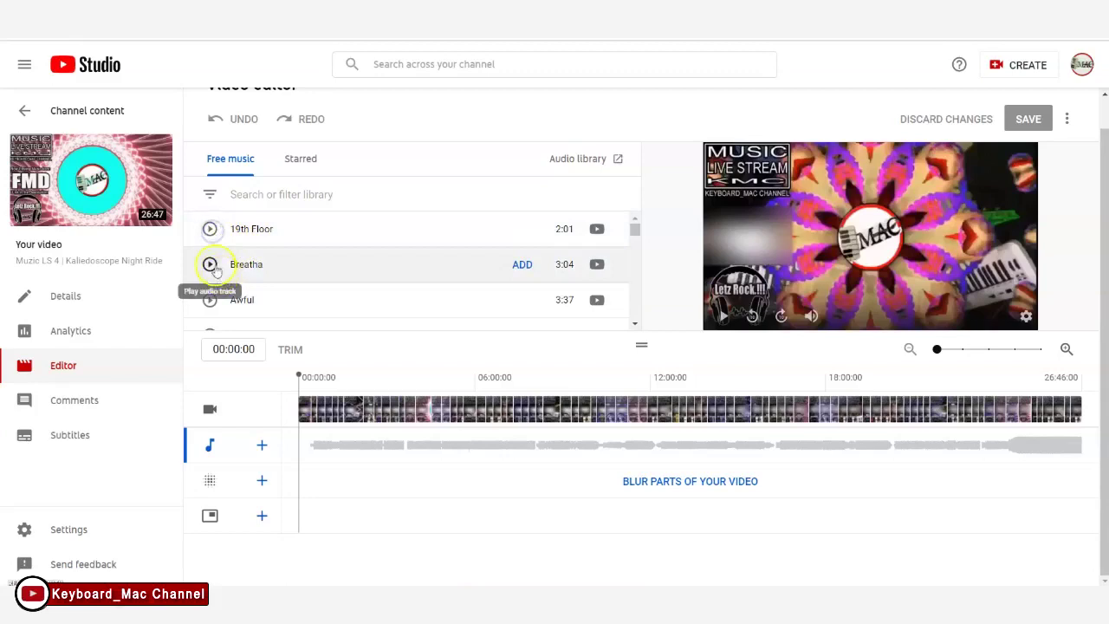
left_click(210, 265)
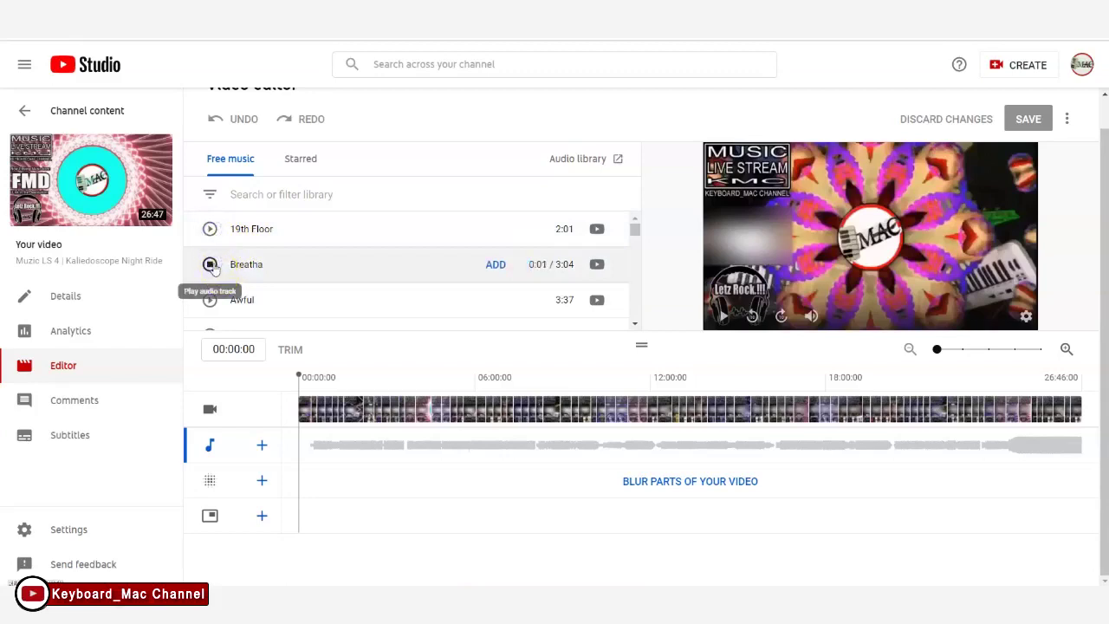
left_click(211, 266)
left_click(246, 167)
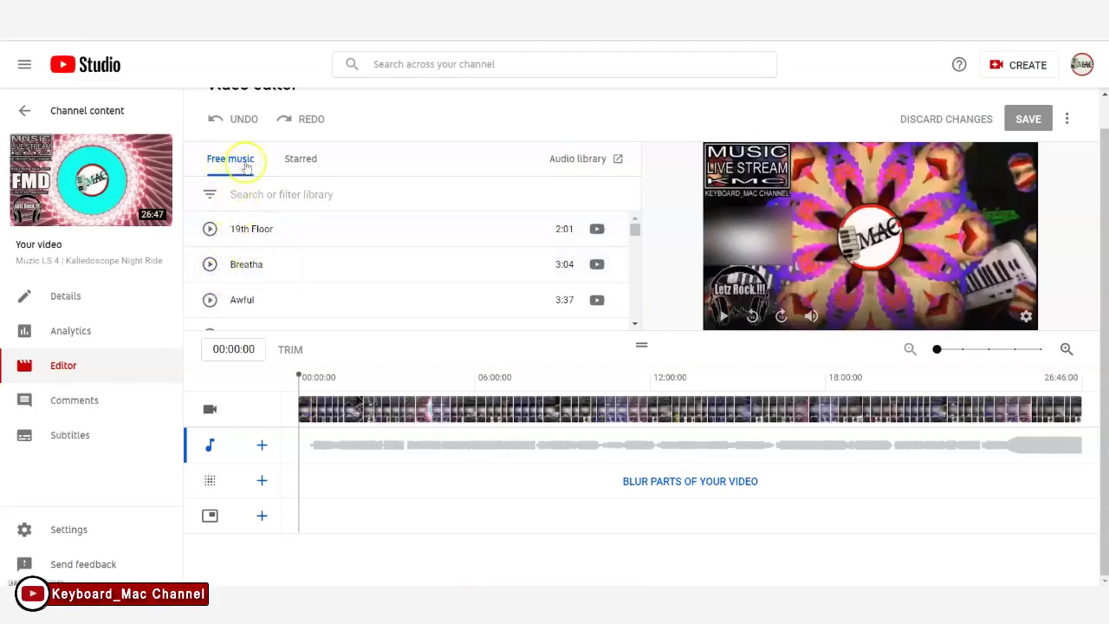
mouse_move(364, 229)
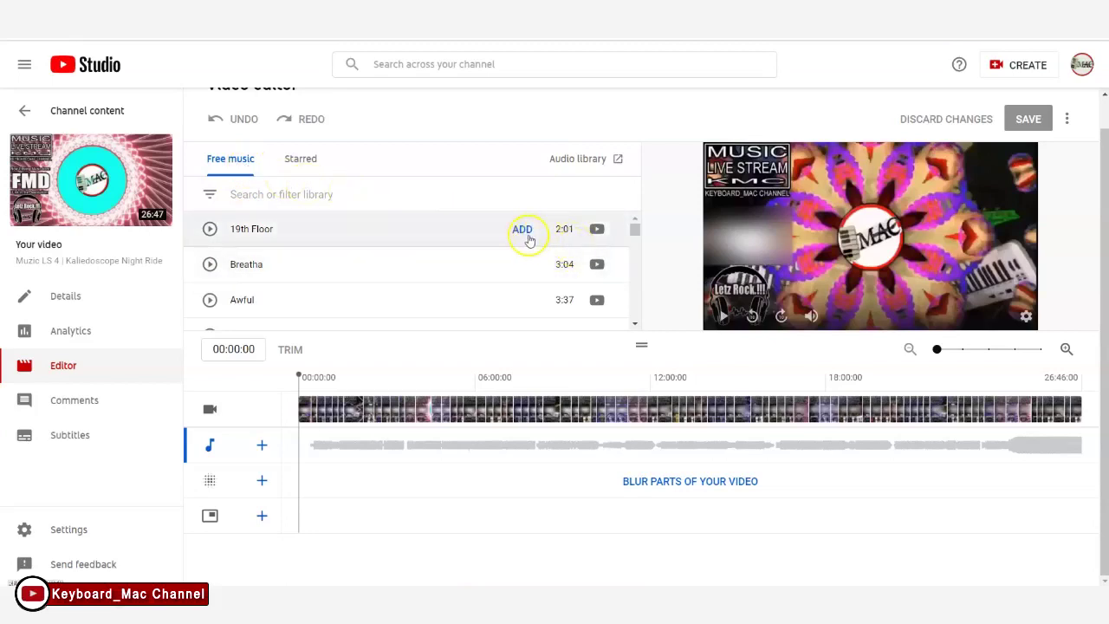
right_click(338, 228)
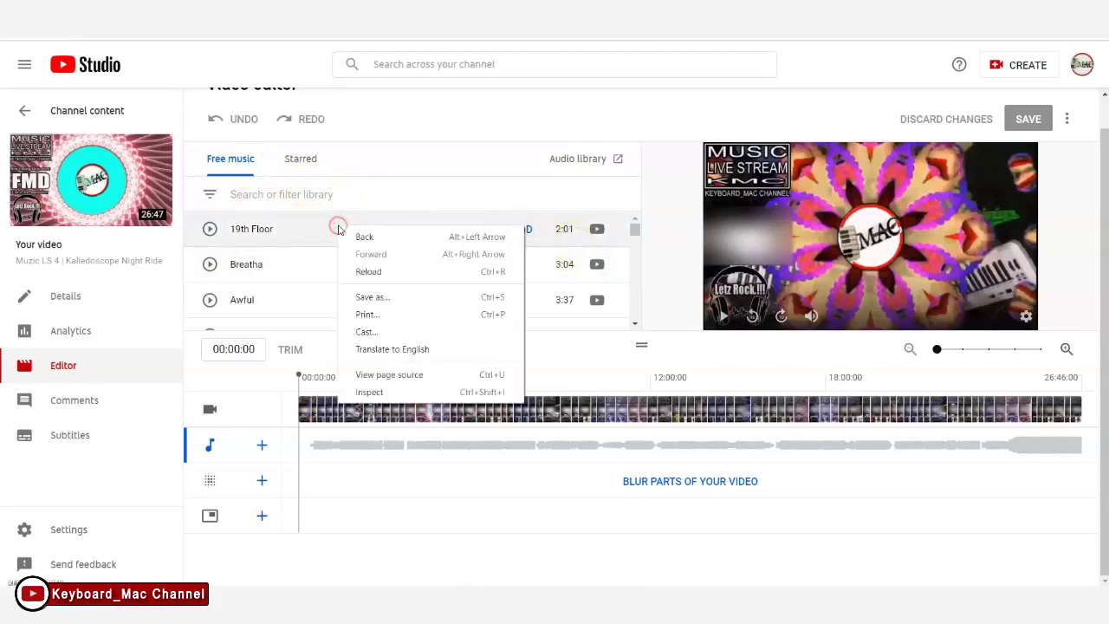
left_click(310, 228)
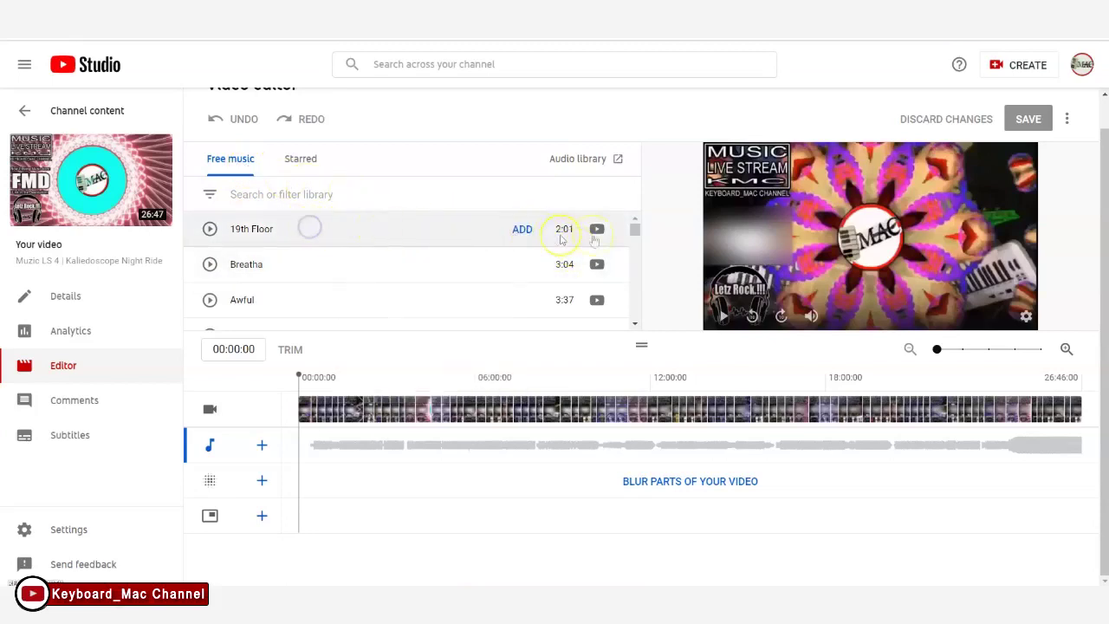
mouse_move(597, 229)
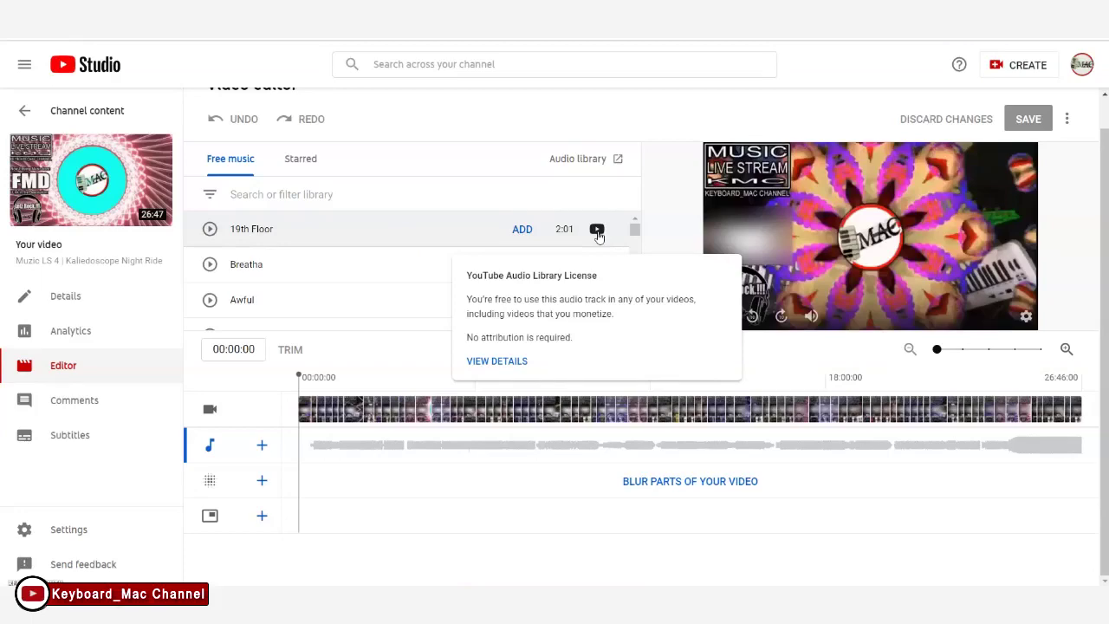
left_click(502, 362)
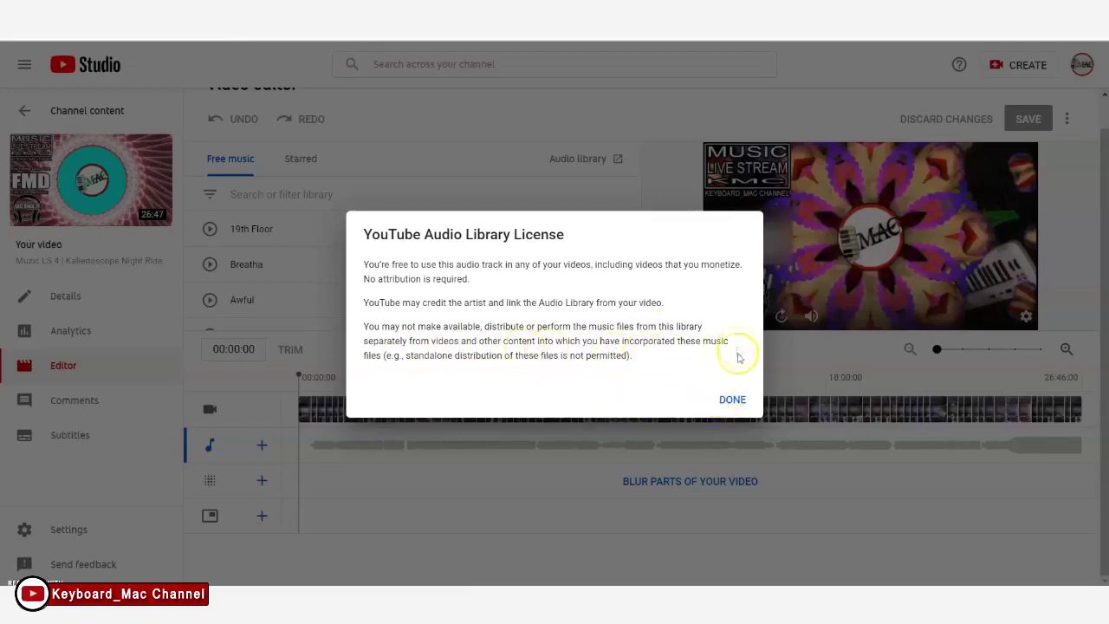
Close the Audio Library license details after reading them
left_click(731, 402)
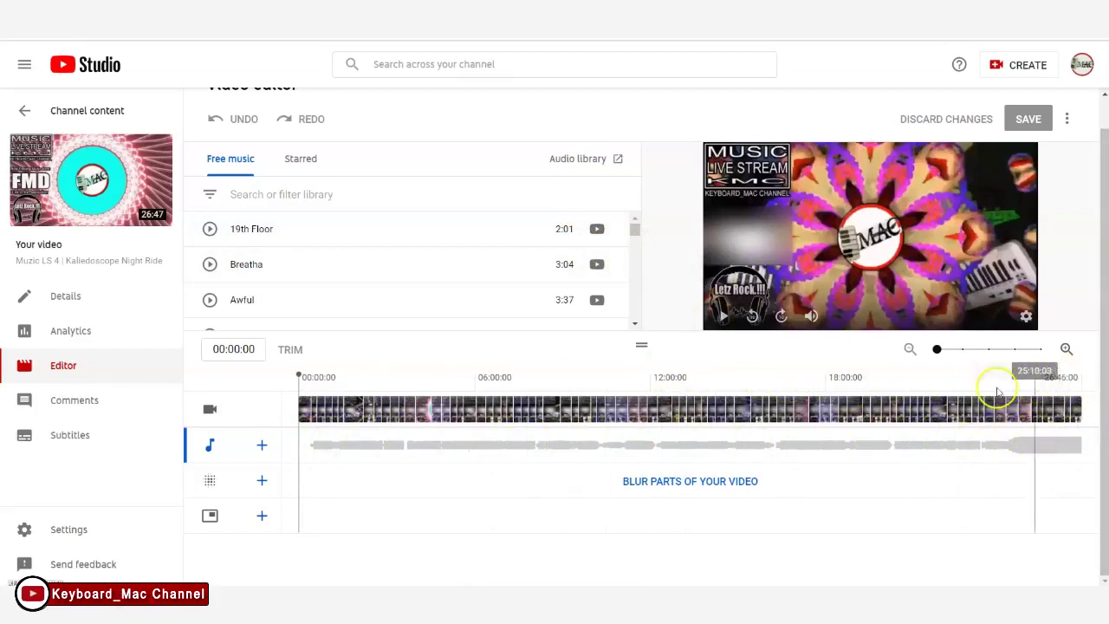
mouse_move(390, 229)
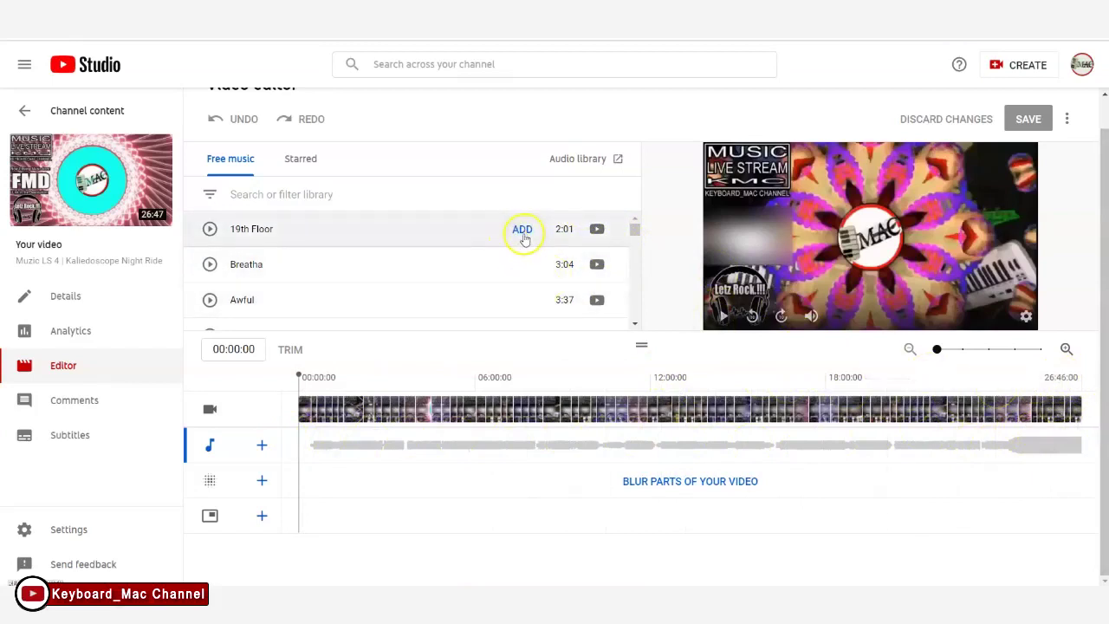
Add 19th Floor, Breatha and Awful, staggering each clip after the previous one
left_click(521, 232)
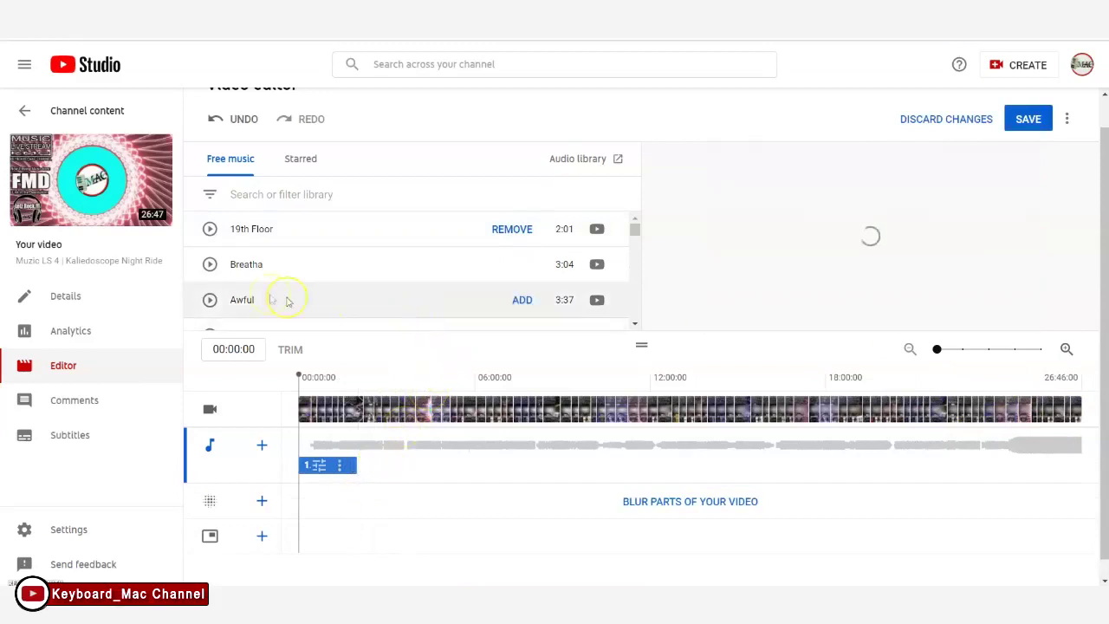
mouse_move(390, 264)
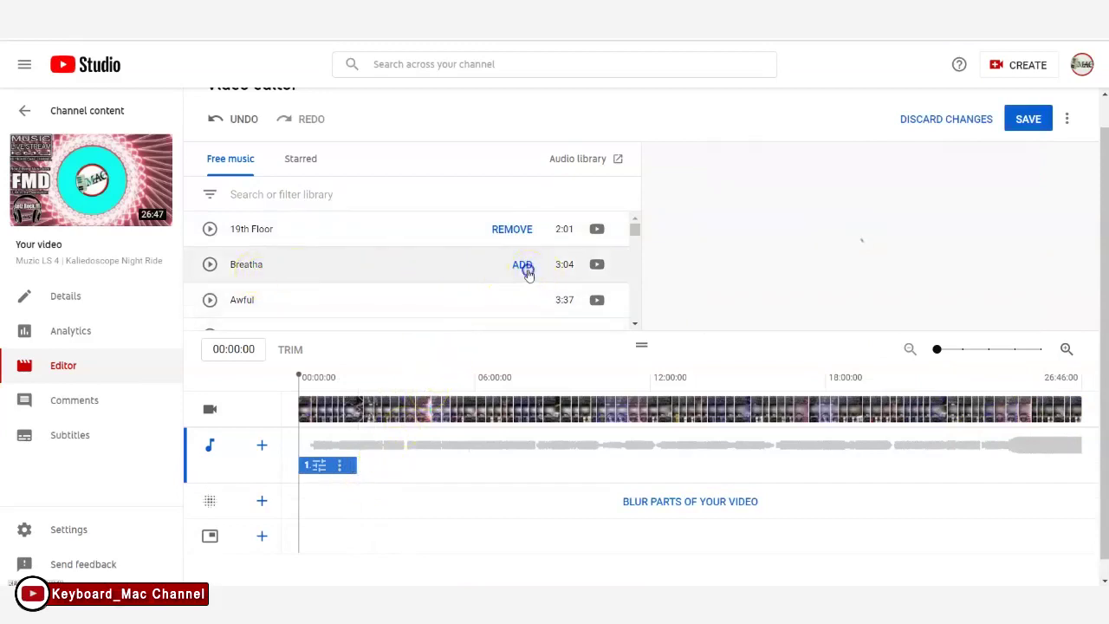
left_click(525, 266)
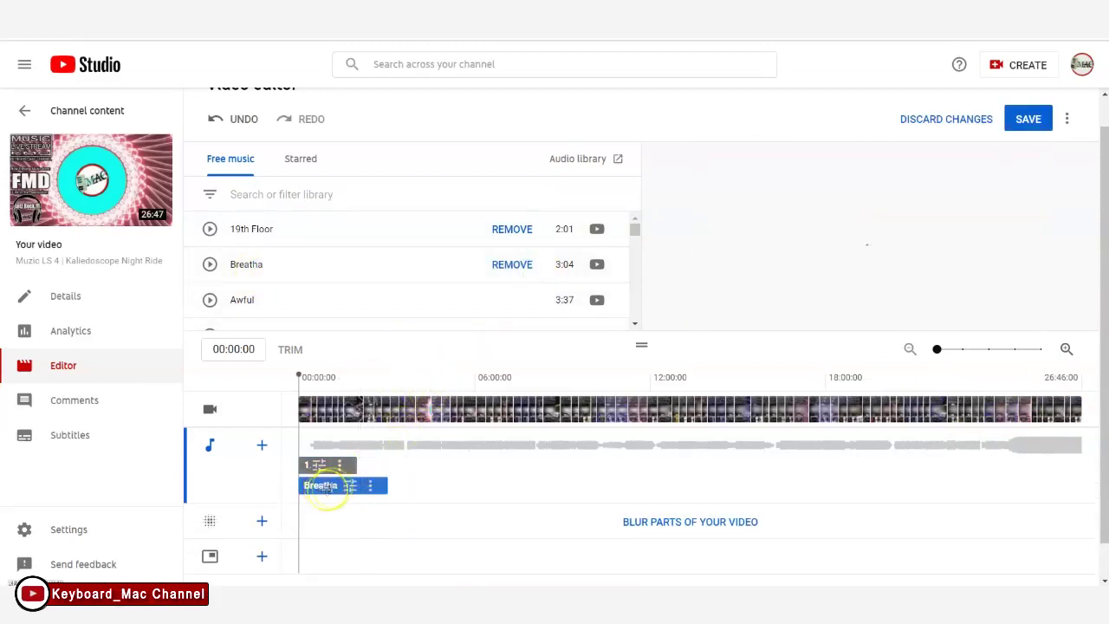
left_click_drag(333, 485, 387, 485)
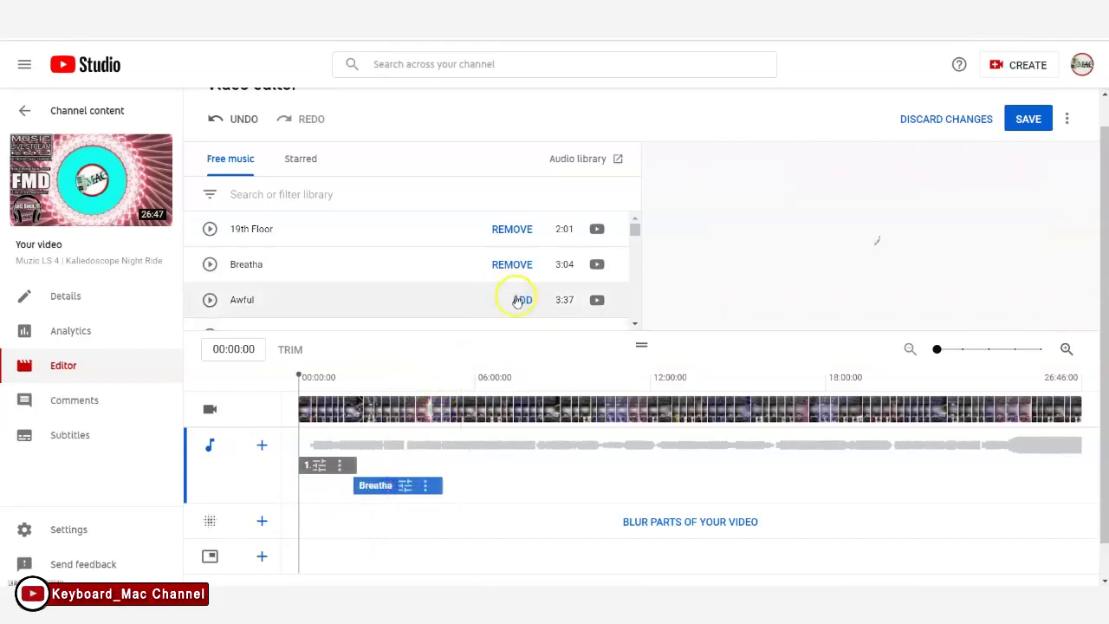
left_click(520, 300)
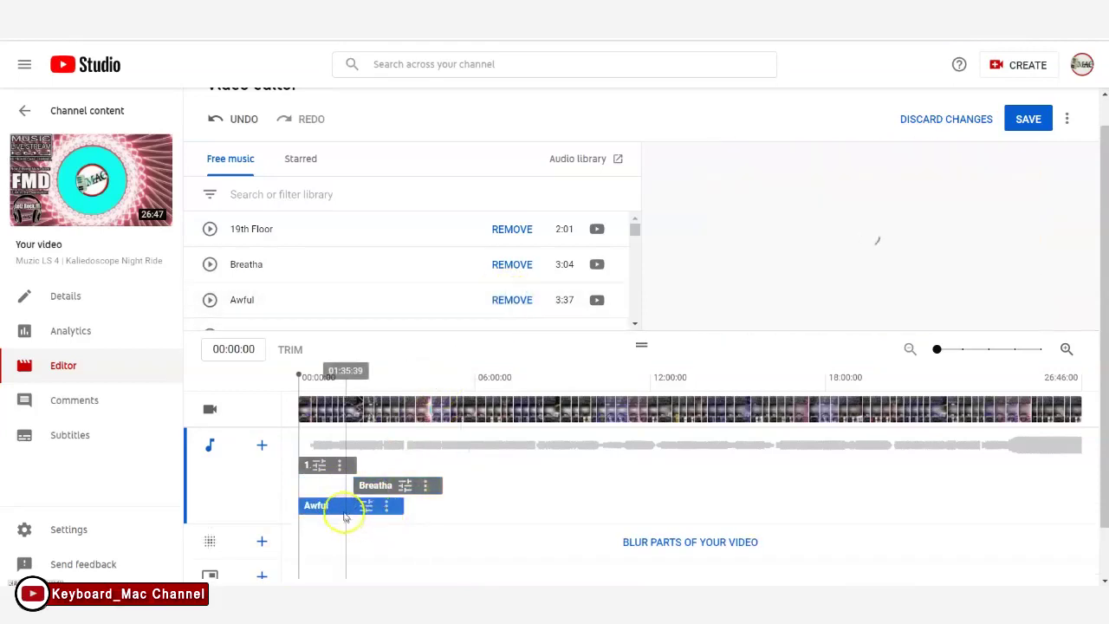
left_click_drag(344, 518, 484, 516)
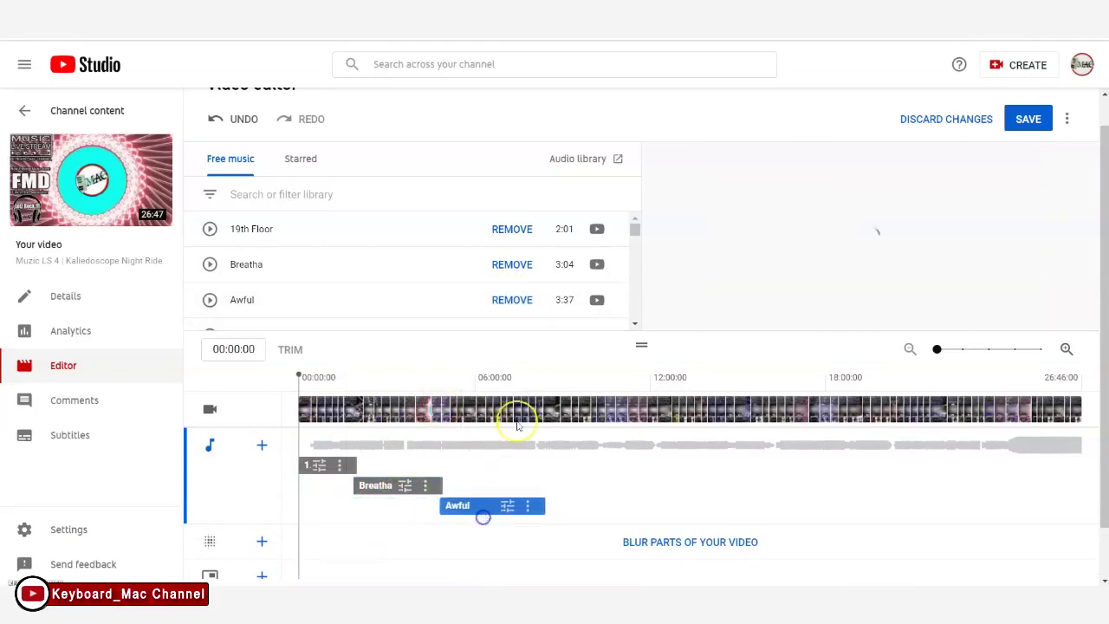
Add Voices, Stairway and Piano Trap Beethoven, each clip starting after the previous one
scroll(535, 312, "down", 2)
scroll(535, 299, "down", 3)
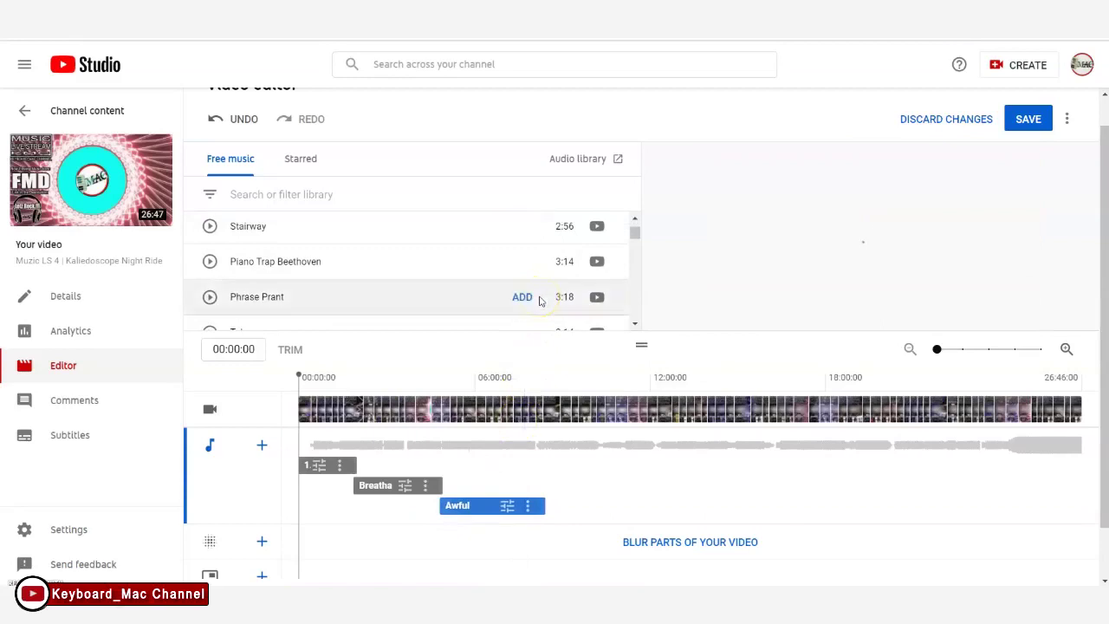
scroll(539, 300, "up", 4)
scroll(533, 299, "down", 2)
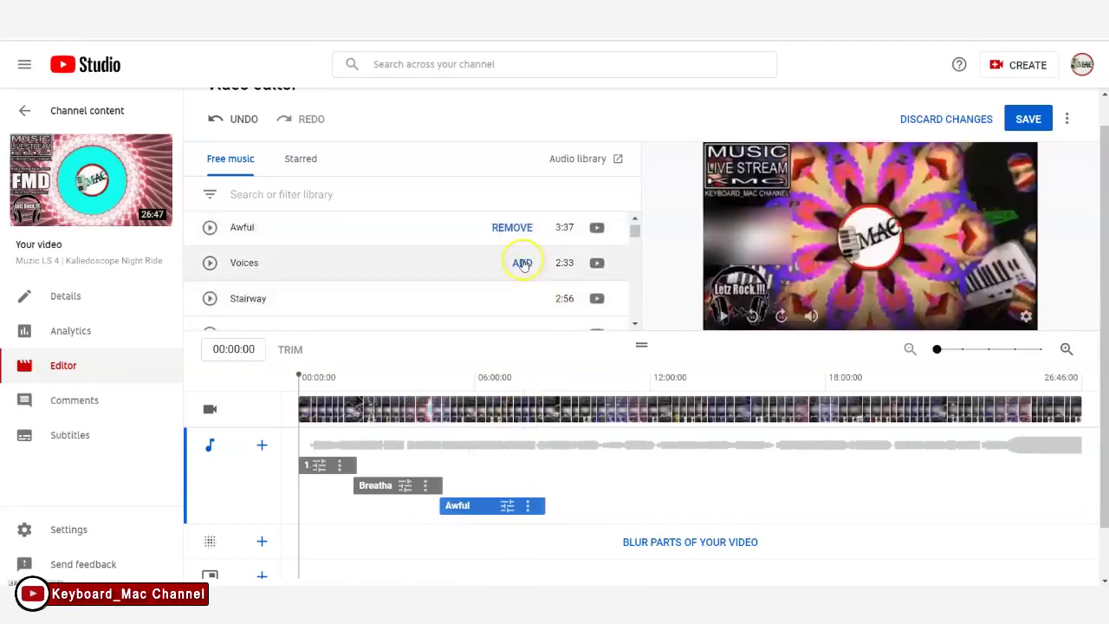
left_click(523, 264)
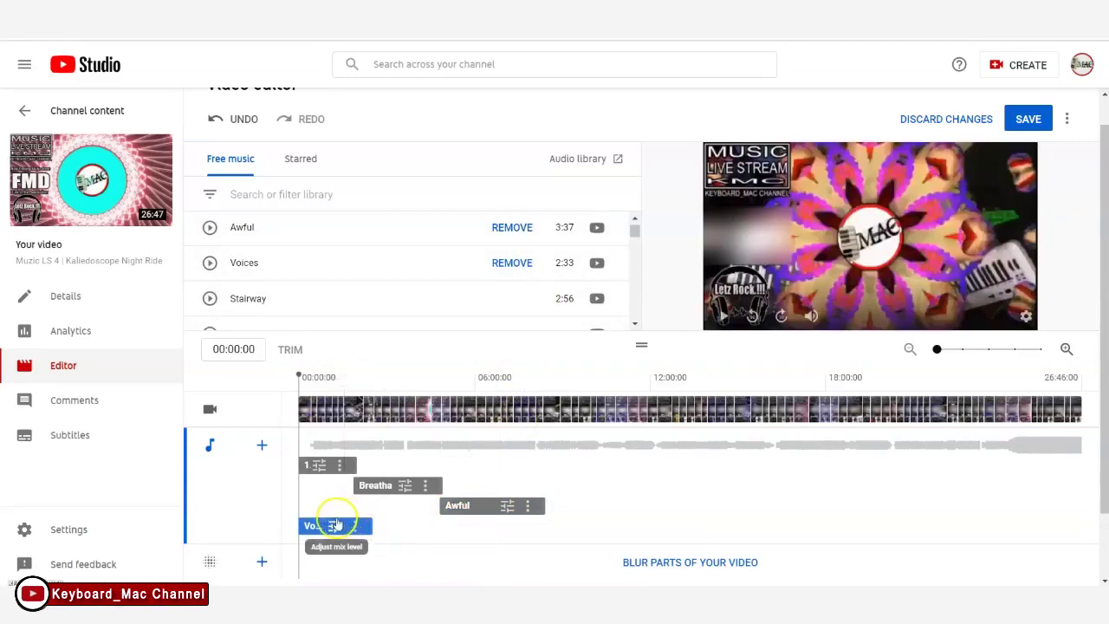
left_click_drag(335, 525, 560, 527)
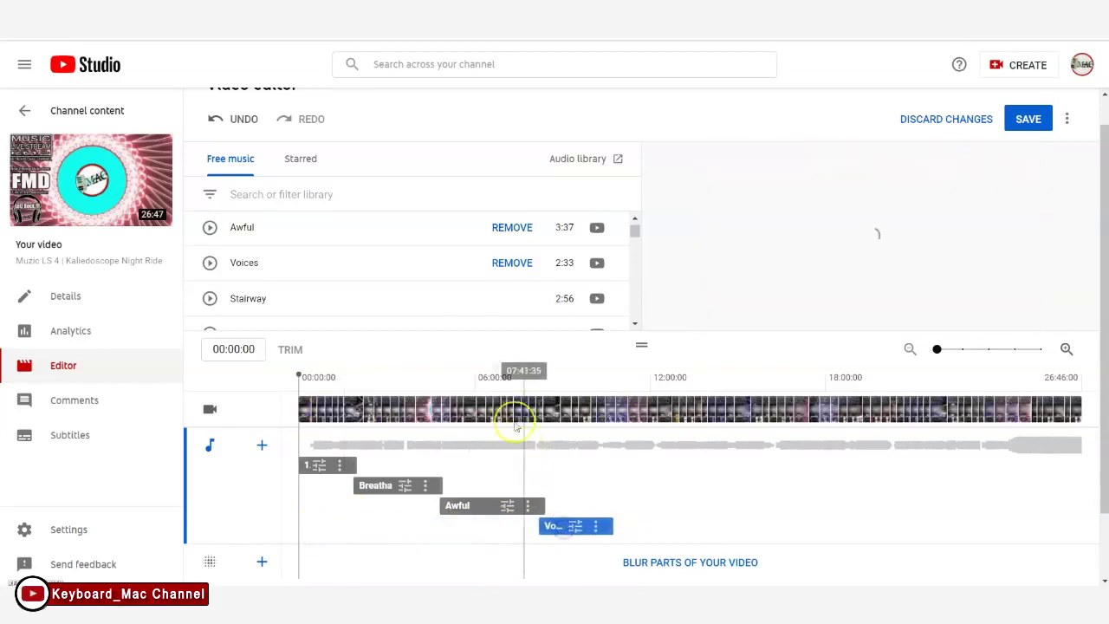
scroll(413, 314, "down", 1)
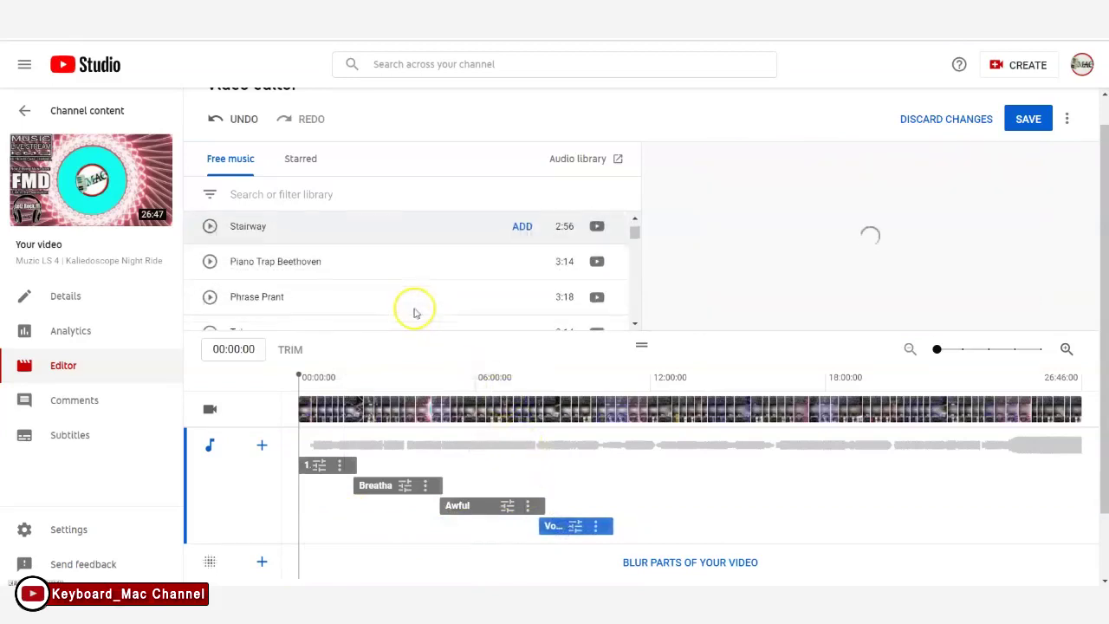
left_click(513, 226)
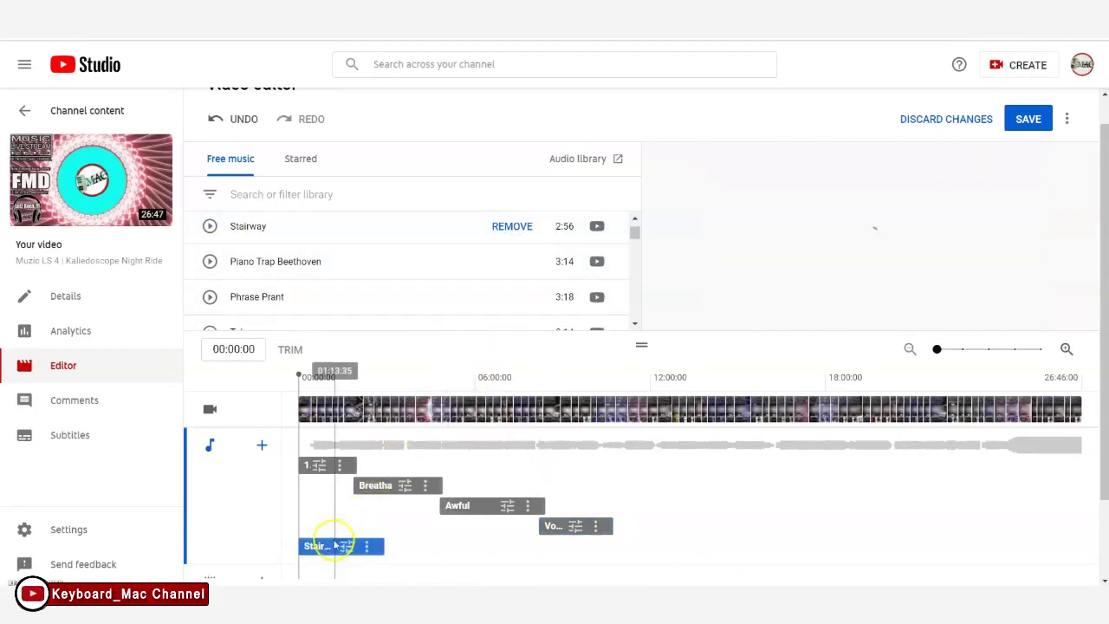
left_click_drag(338, 546, 641, 543)
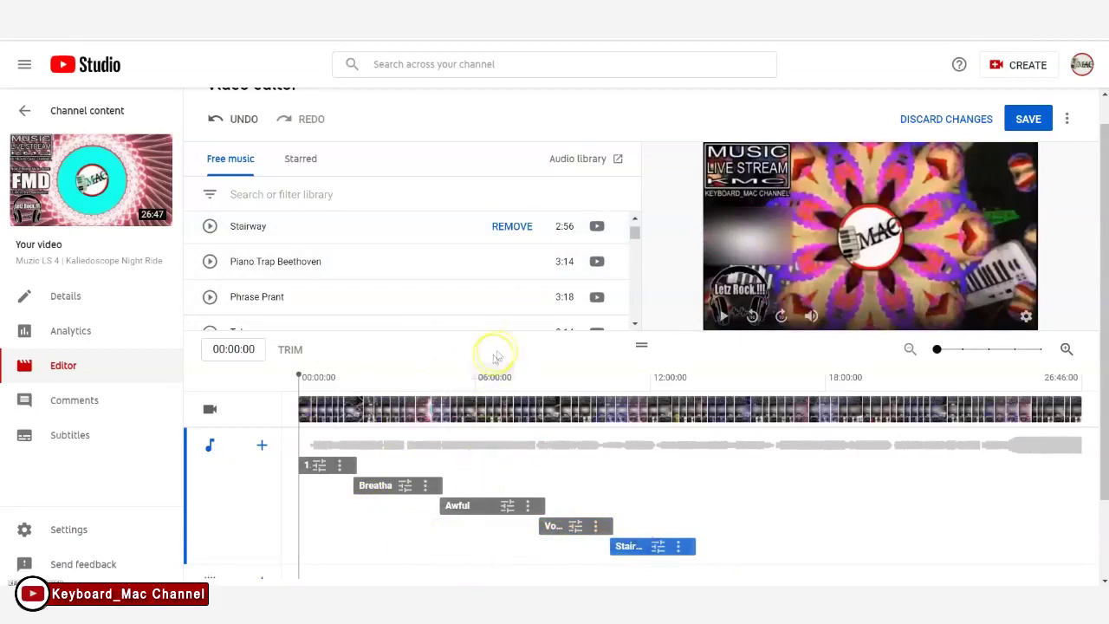
left_click(520, 262)
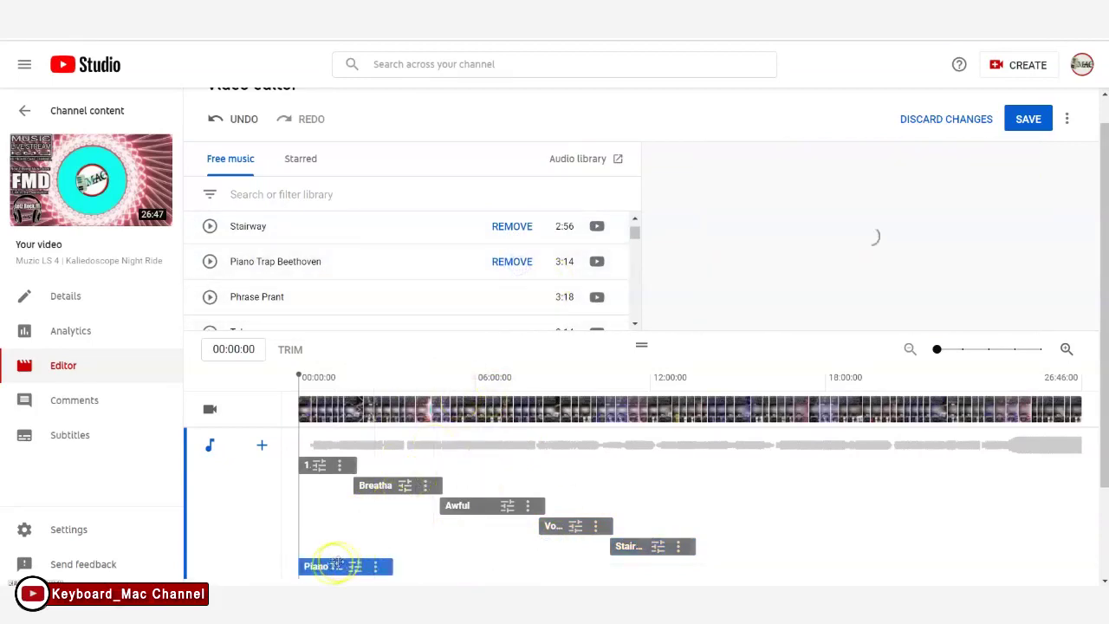
mouse_move(364, 566)
left_mouse_down()
mouse_move(733, 574)
mouse_move(722, 573)
left_mouse_up()
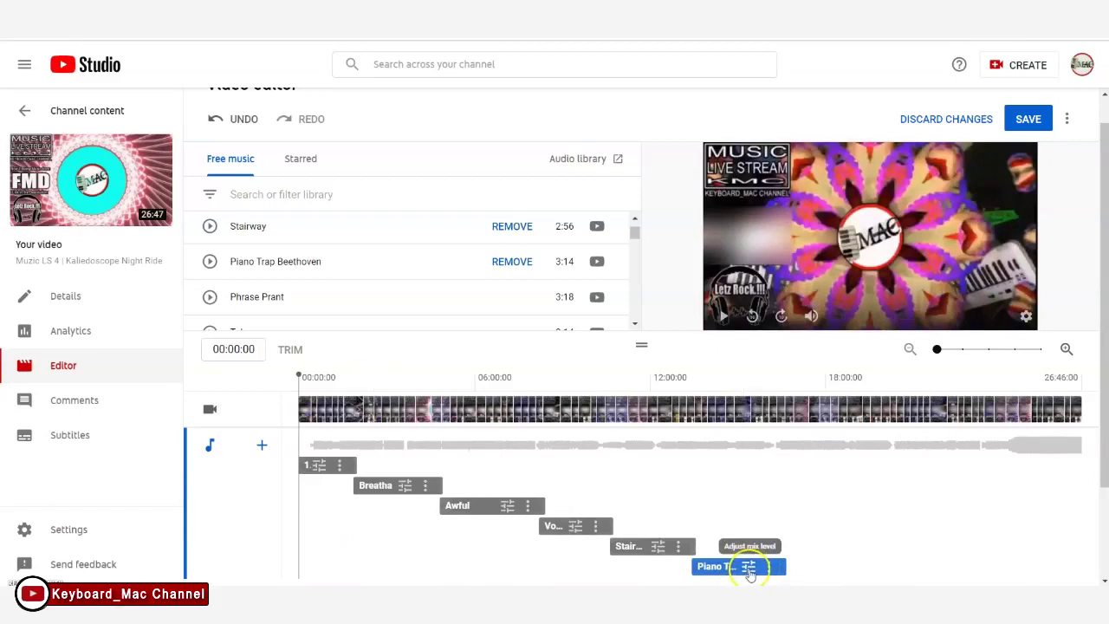
Check the Piano Trap Beethoven clip's mix level, then close its popup
left_click(749, 568)
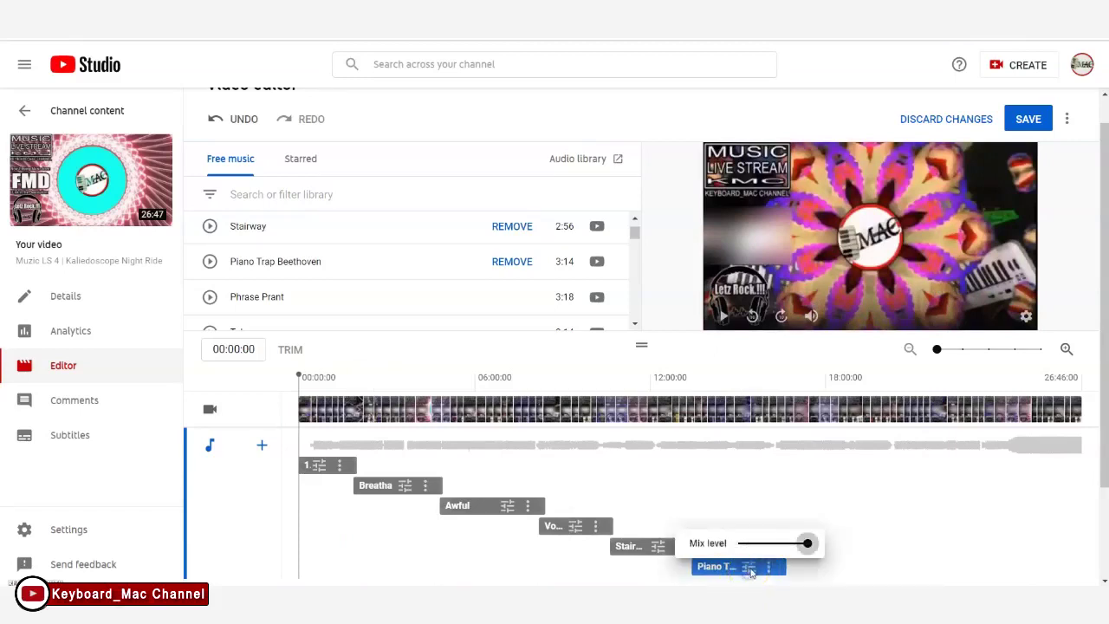
mouse_move(799, 545)
left_mouse_down()
mouse_move(781, 549)
mouse_move(808, 544)
left_mouse_up()
left_click(749, 495)
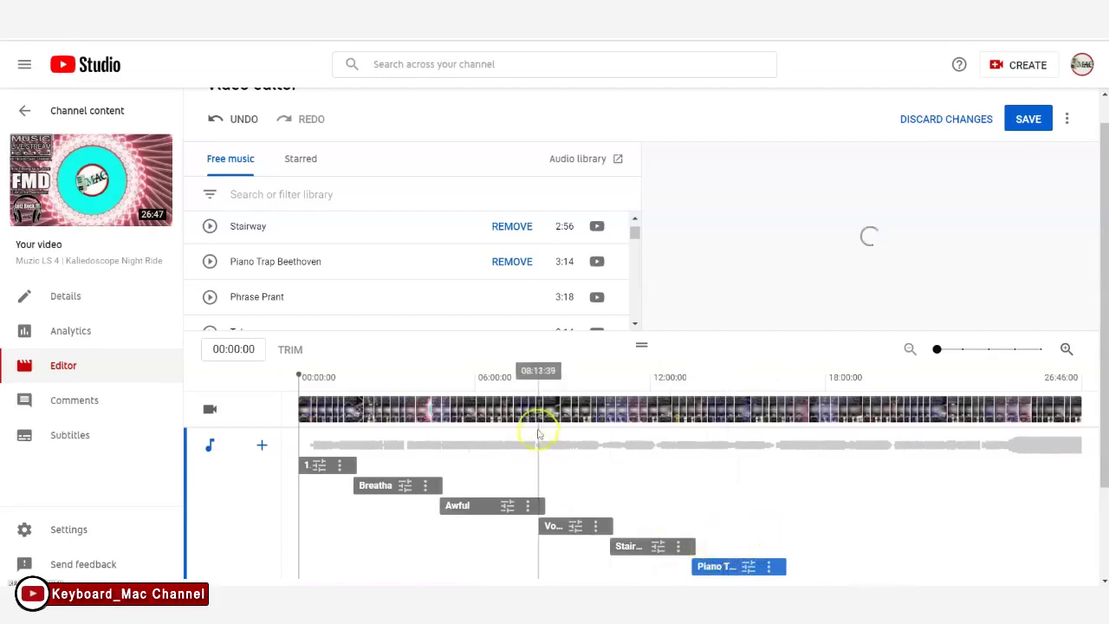
Add Phrase Prant and Tak, placing each clip right after the previous one
left_click(522, 297)
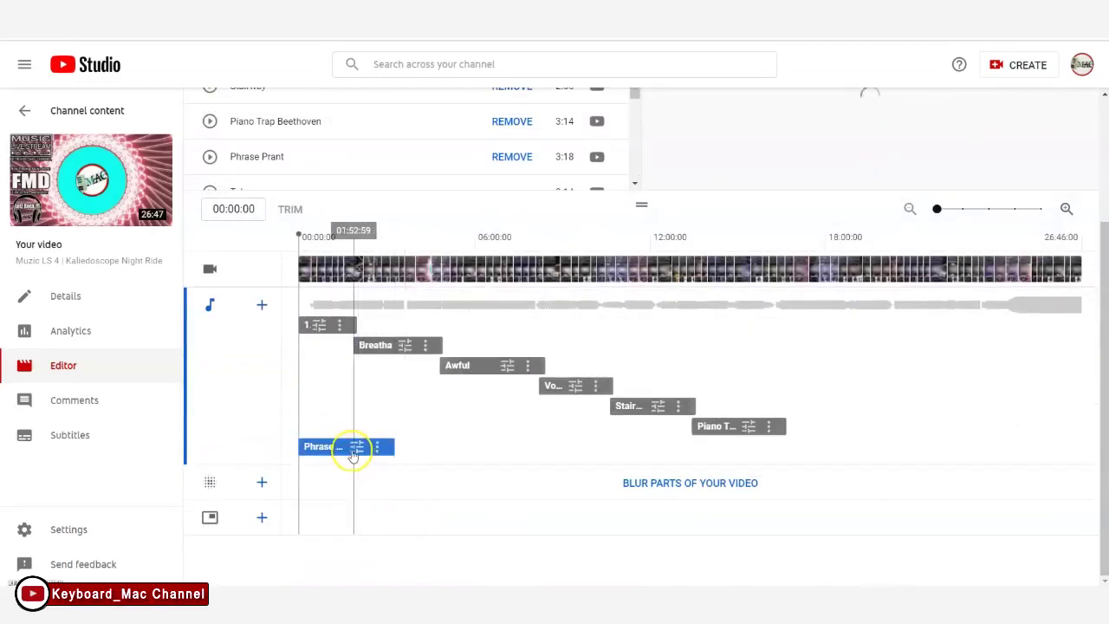
left_click_drag(356, 447, 822, 451)
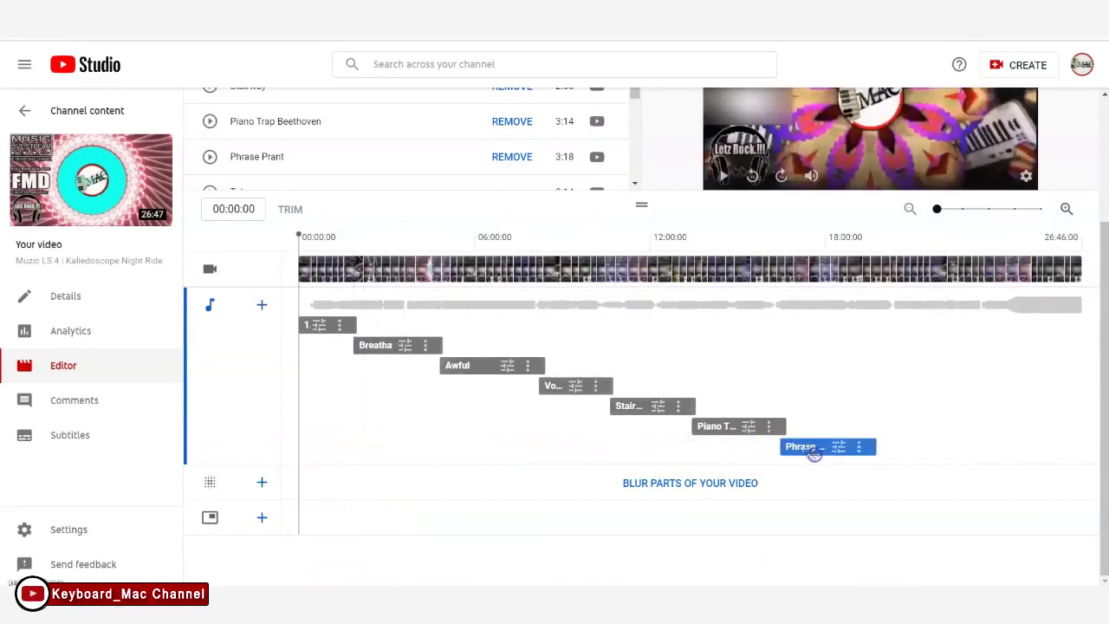
scroll(524, 153, "down", 1)
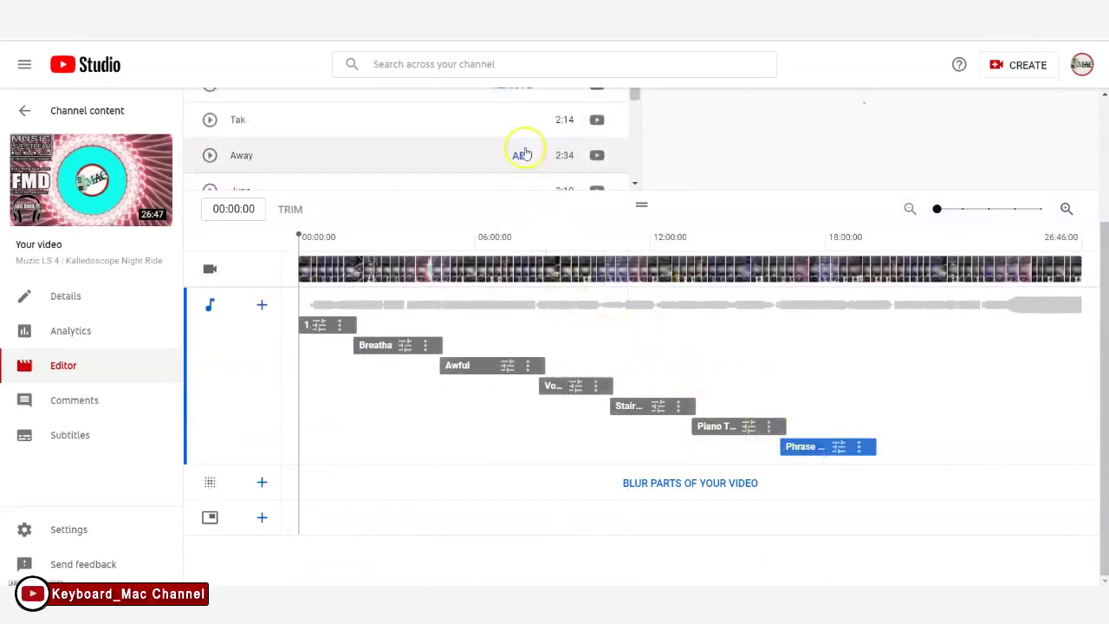
left_click(518, 119)
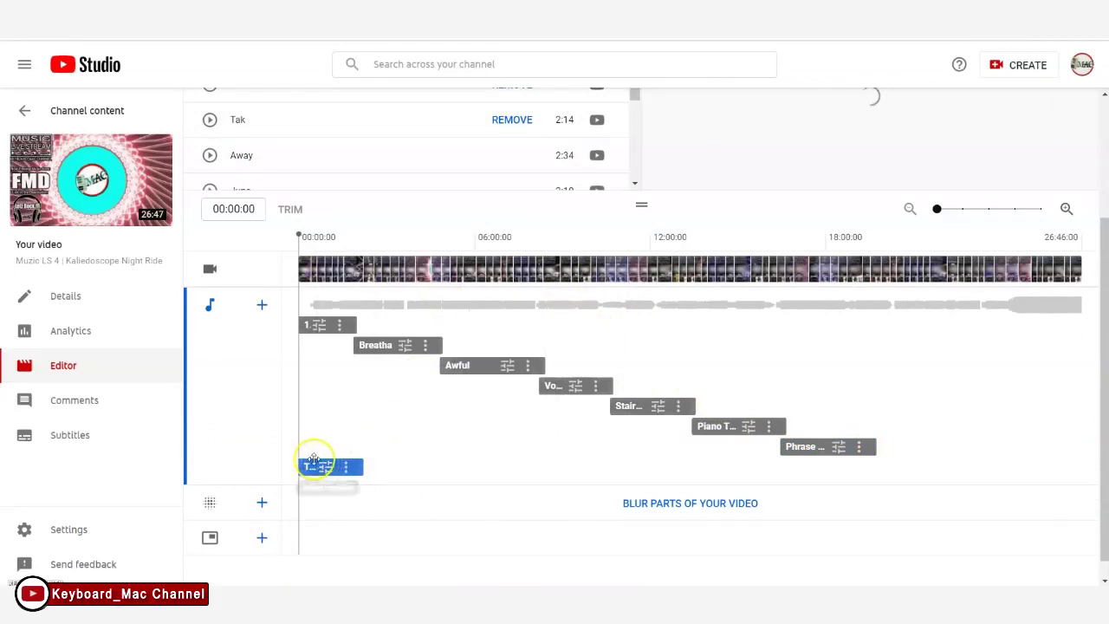
left_click_drag(320, 468, 871, 455)
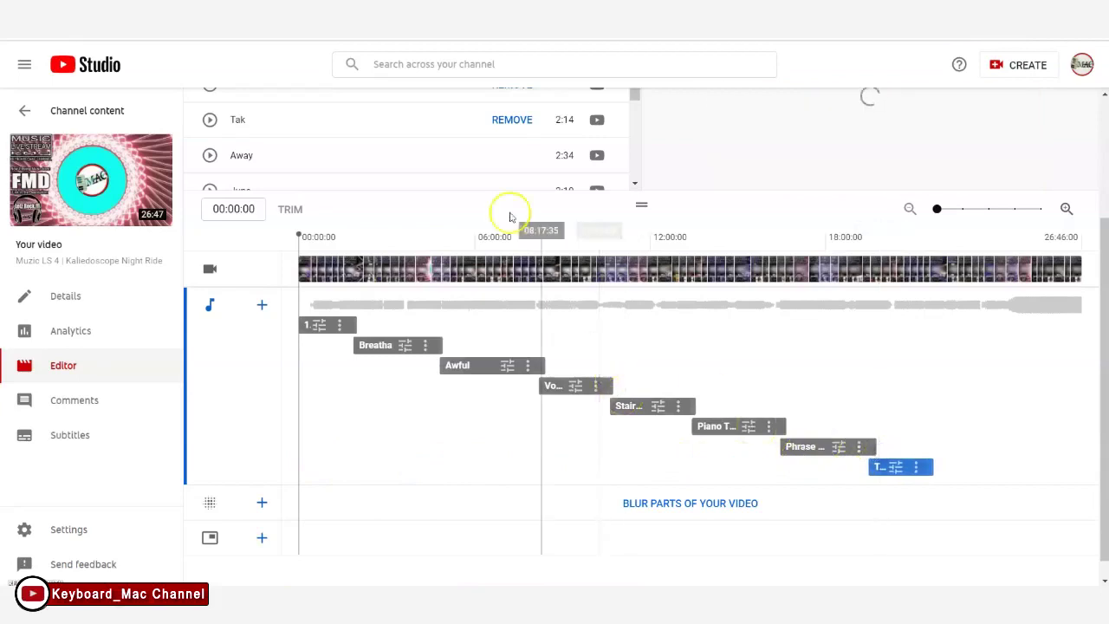
mouse_move(407, 156)
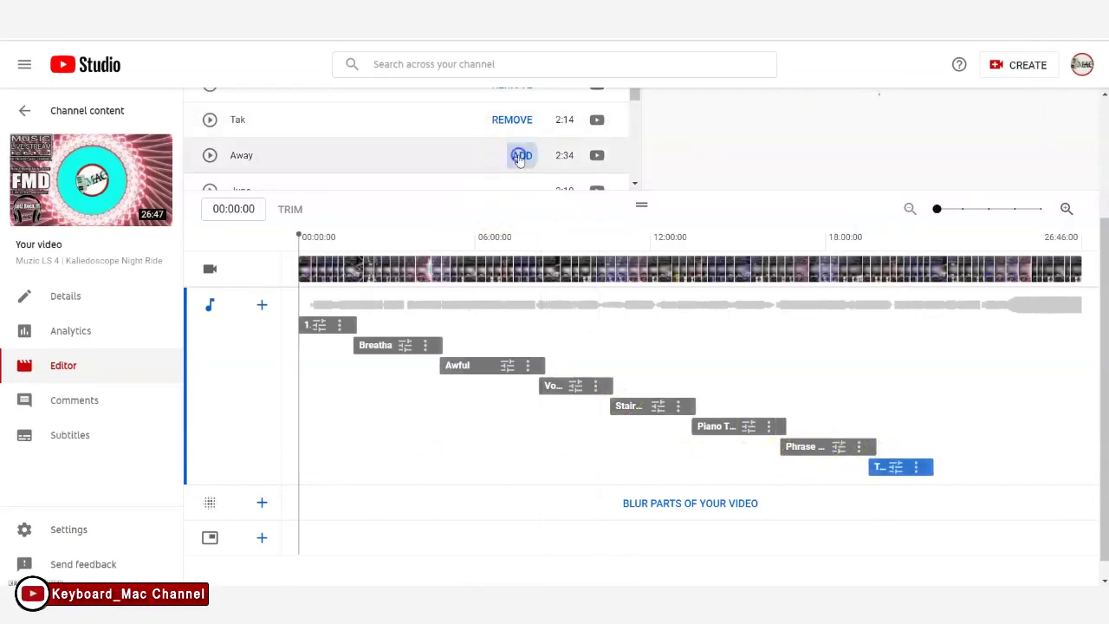
Add Away, June and Yah Yah, ending the staircase with Yah Yah at the video's end
left_click(520, 156)
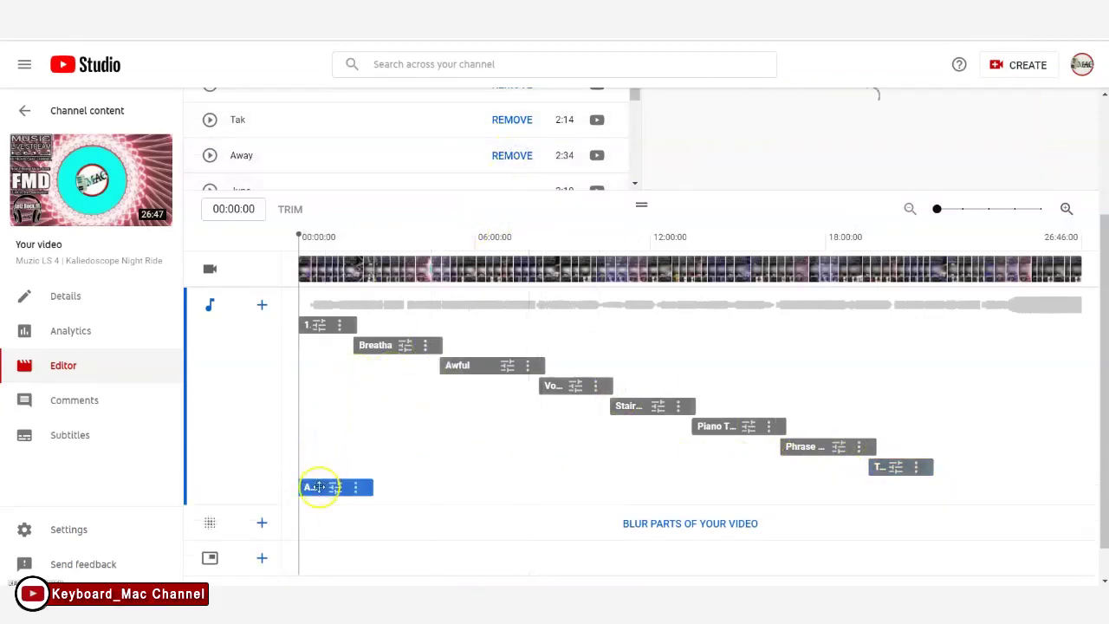
left_click_drag(319, 487, 938, 486)
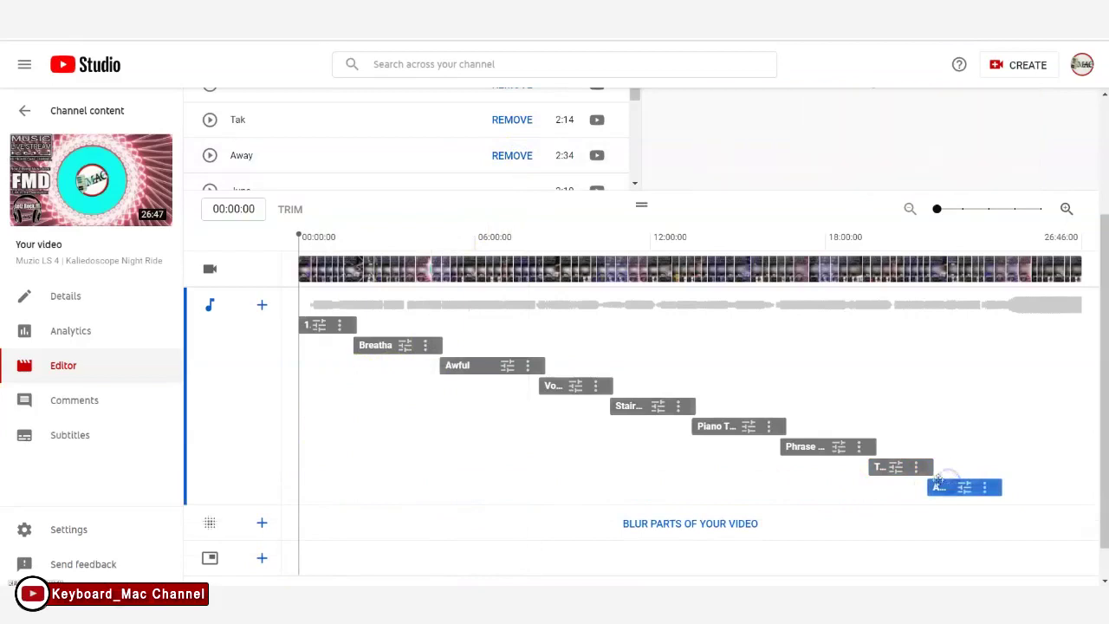
scroll(476, 174, "down", 1)
scroll(477, 164, "down", 1)
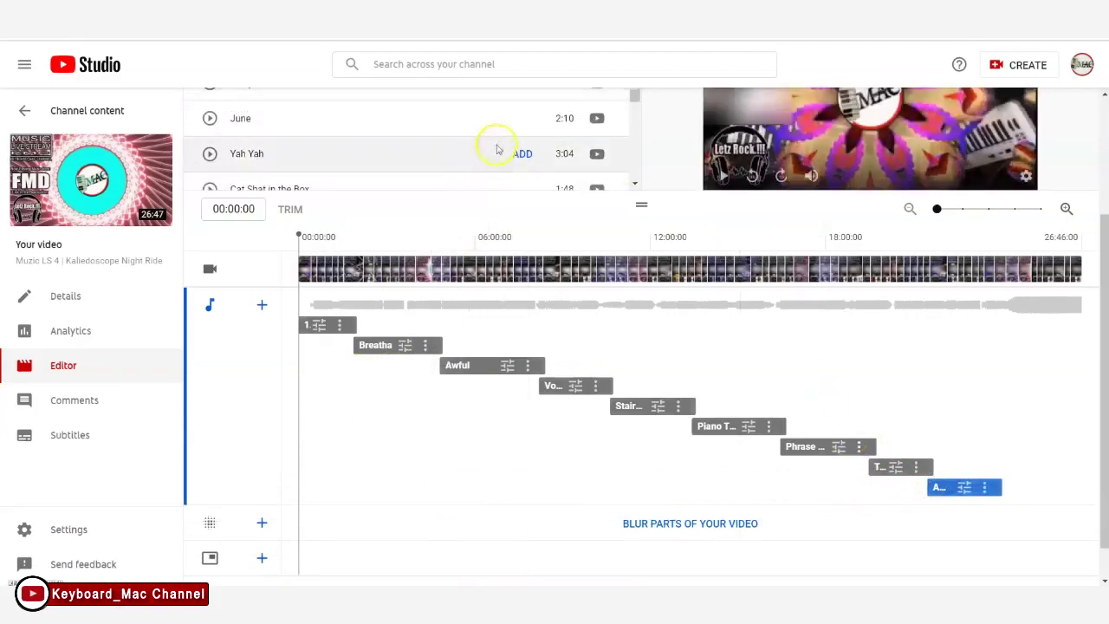
left_click(519, 119)
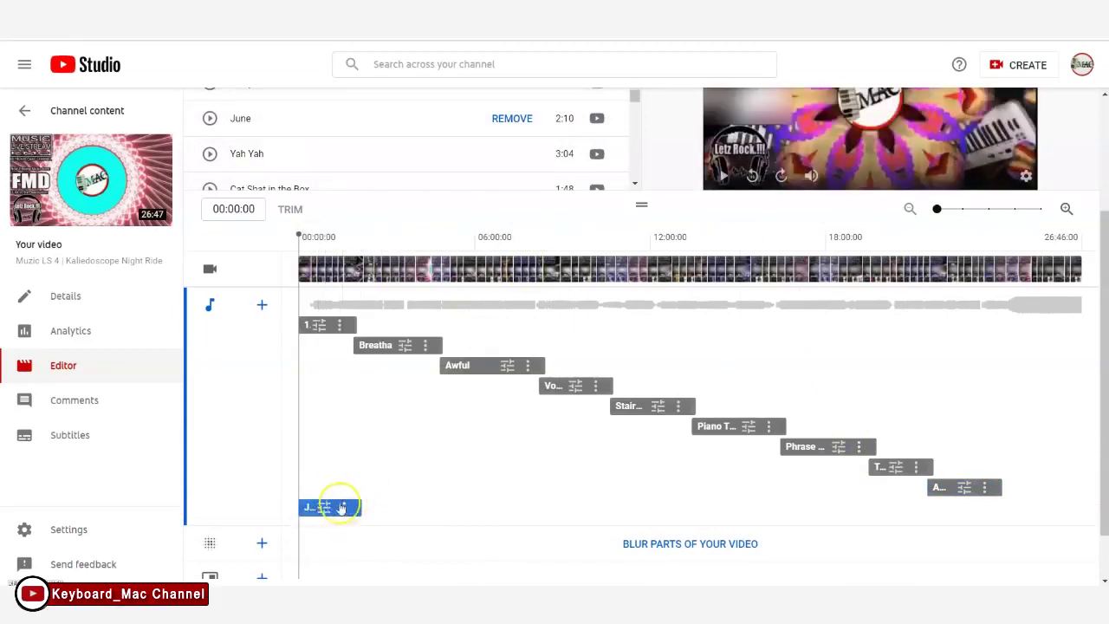
left_click_drag(314, 505, 1011, 509)
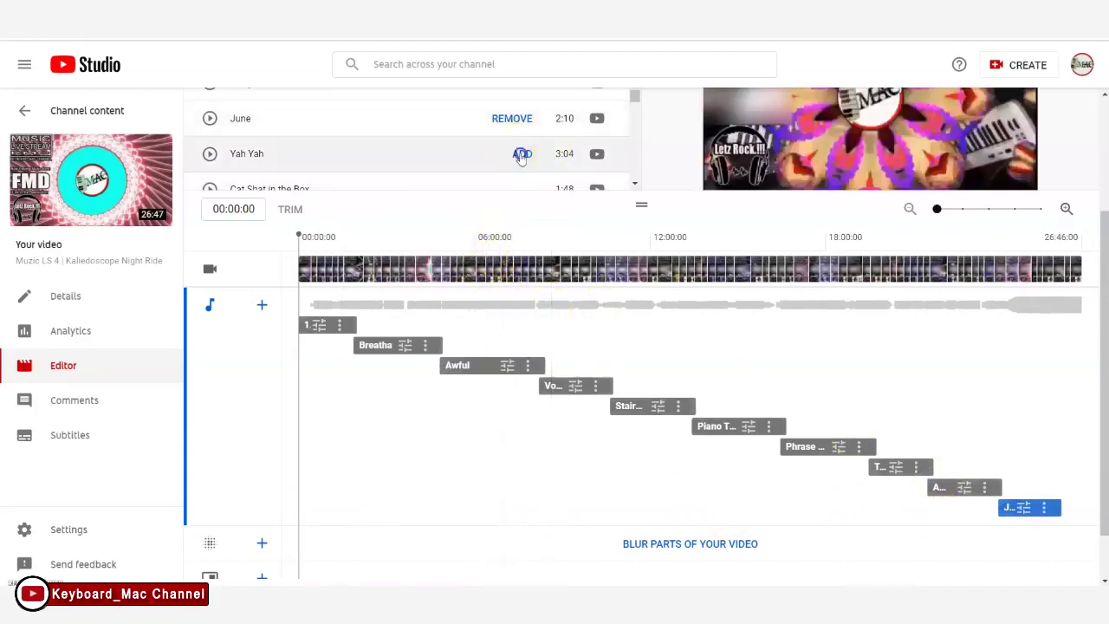
left_click(521, 154)
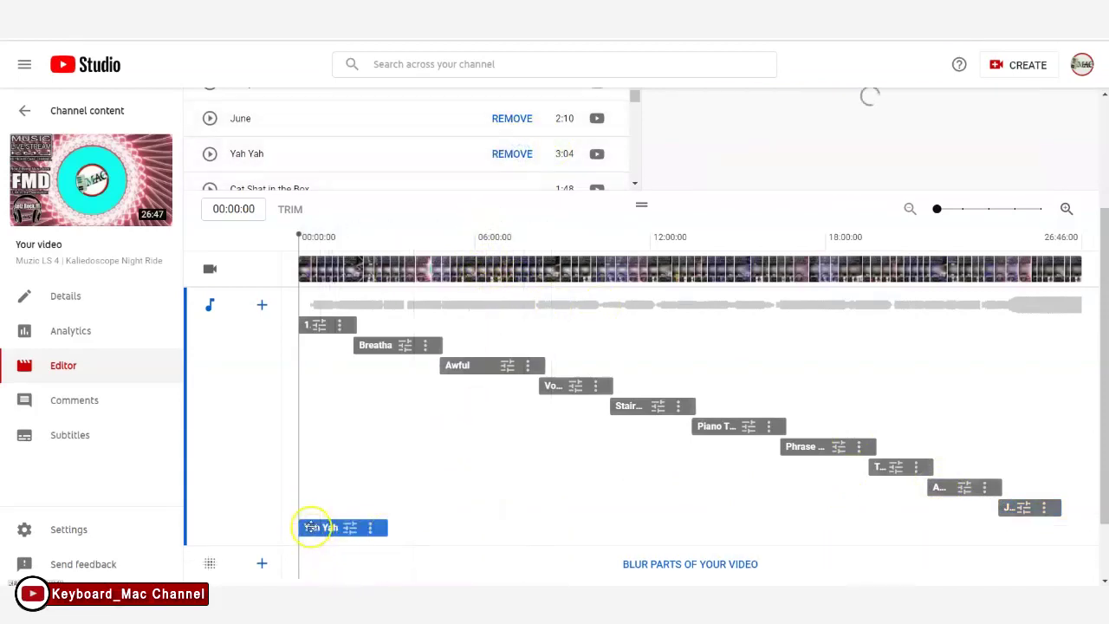
left_click_drag(310, 527, 1075, 537)
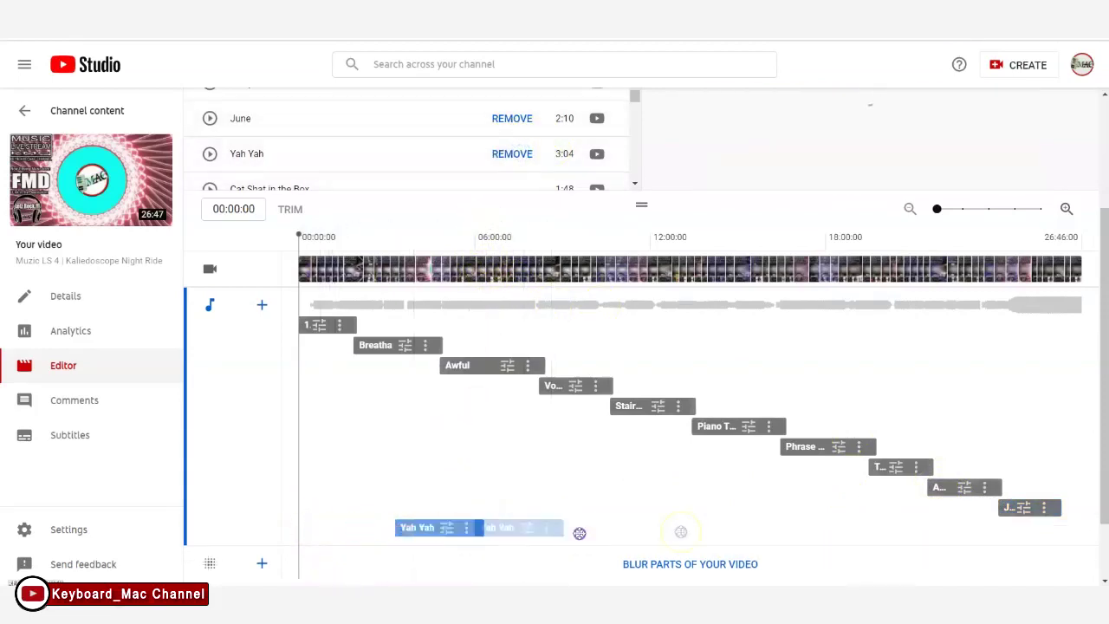
Remove the June clip and scroll to check the remaining ten staggered clips
left_click(1044, 507)
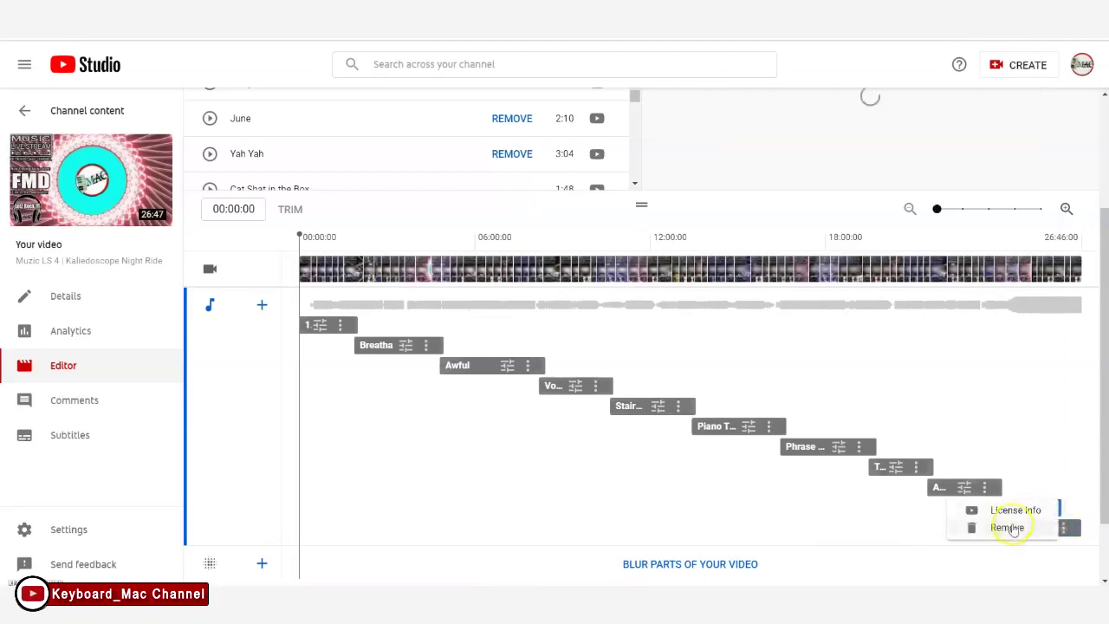
left_click(1008, 528)
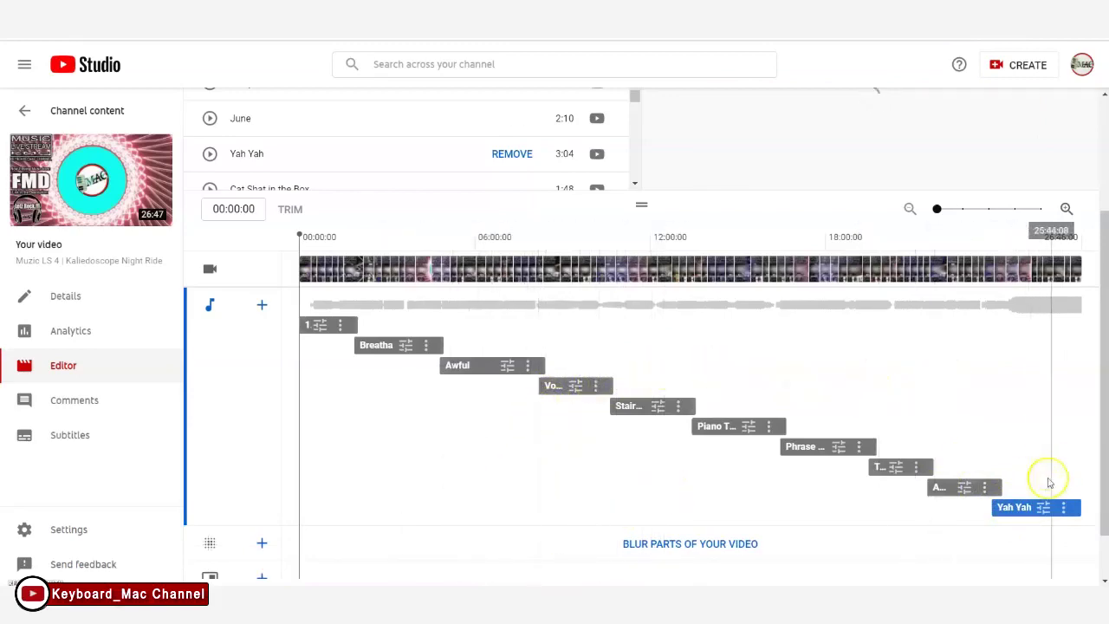
scroll(425, 329, "down", 1)
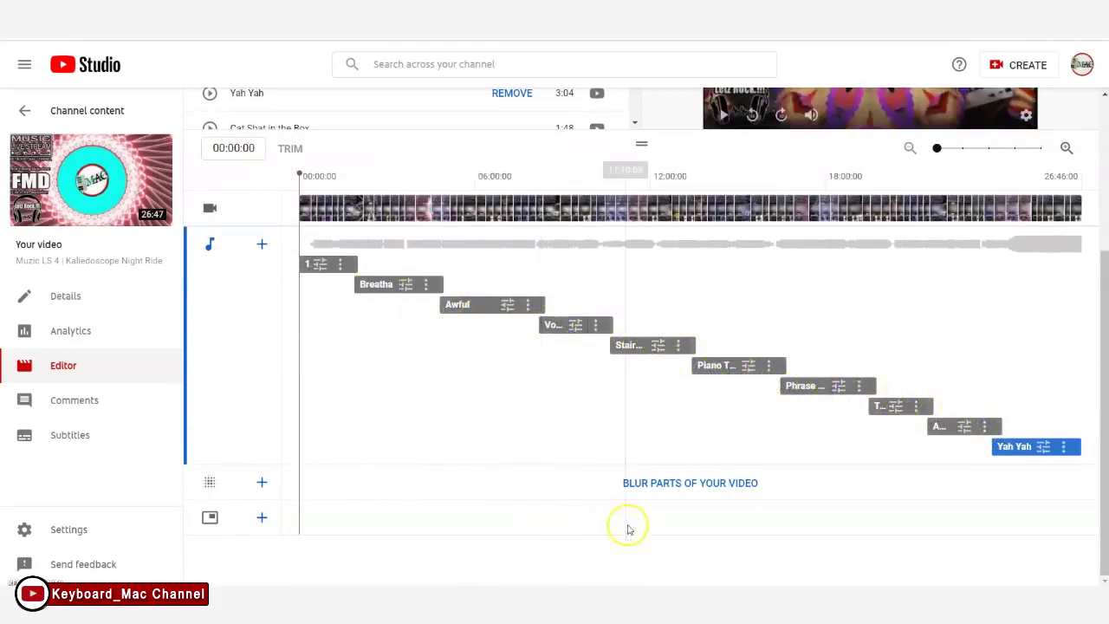
scroll(646, 501, "up", 4)
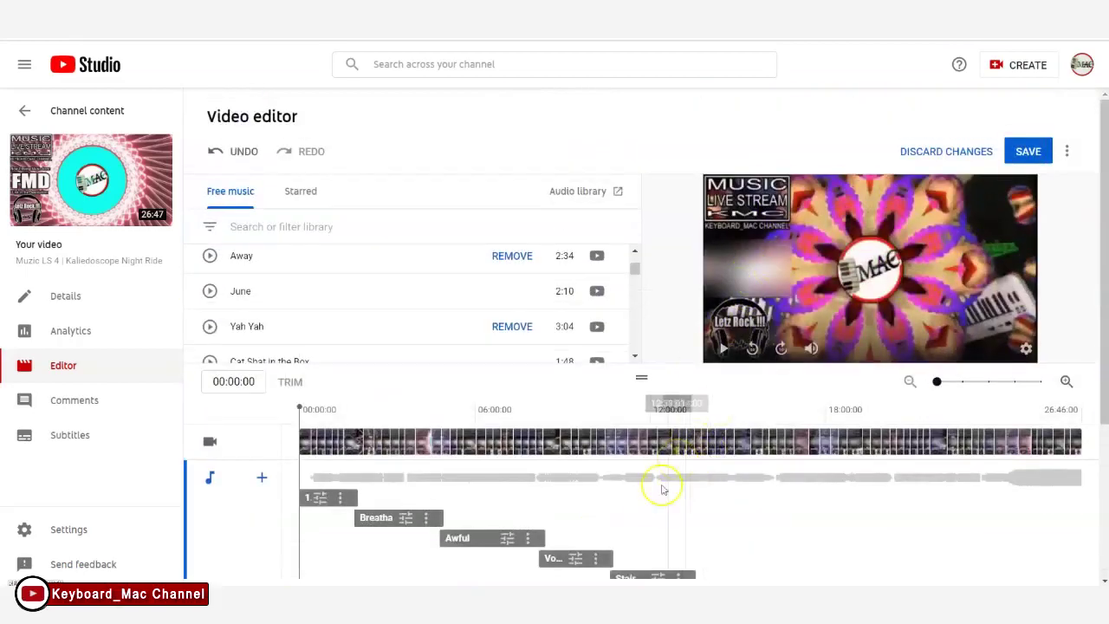
scroll(664, 485, "down", 3)
scroll(755, 472, "up", 3)
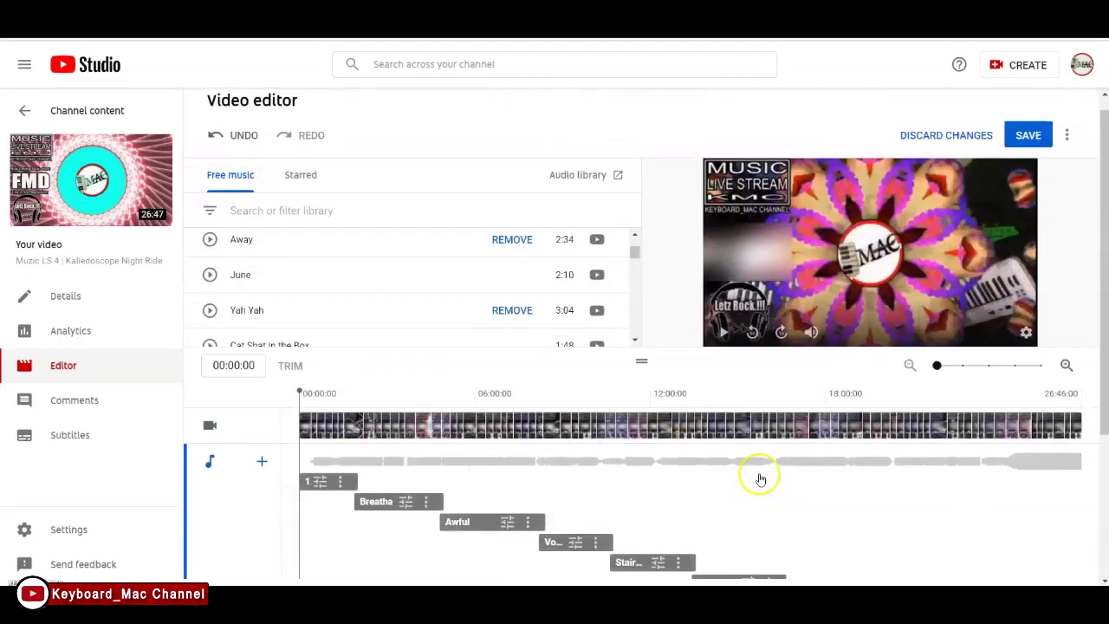
scroll(754, 478, "down", 3)
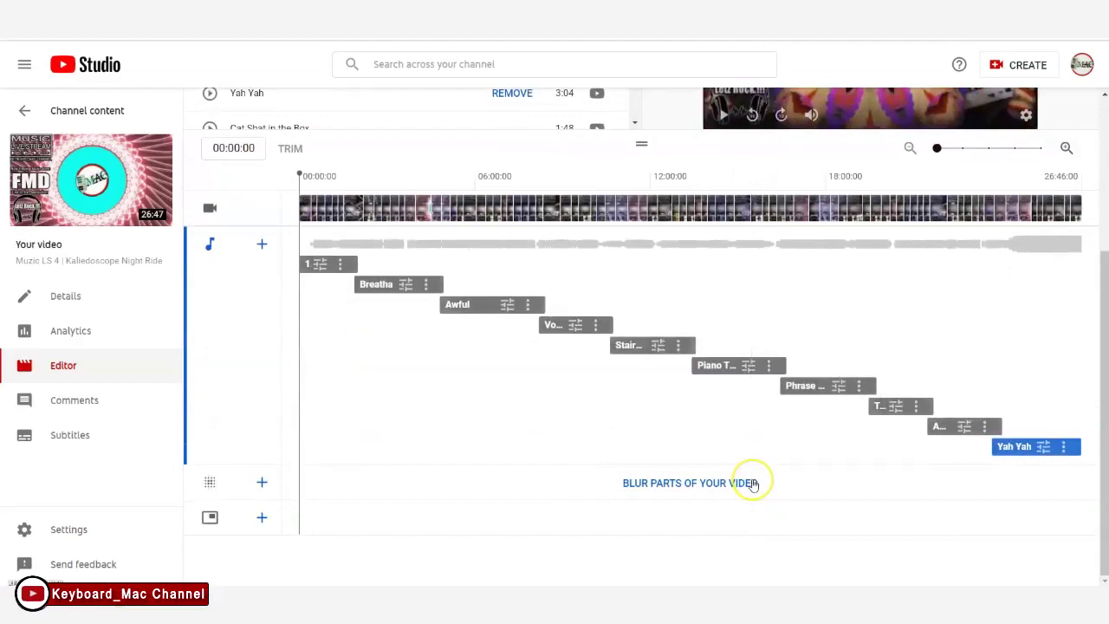
scroll(752, 483, "up", 1)
scroll(753, 483, "up", 2)
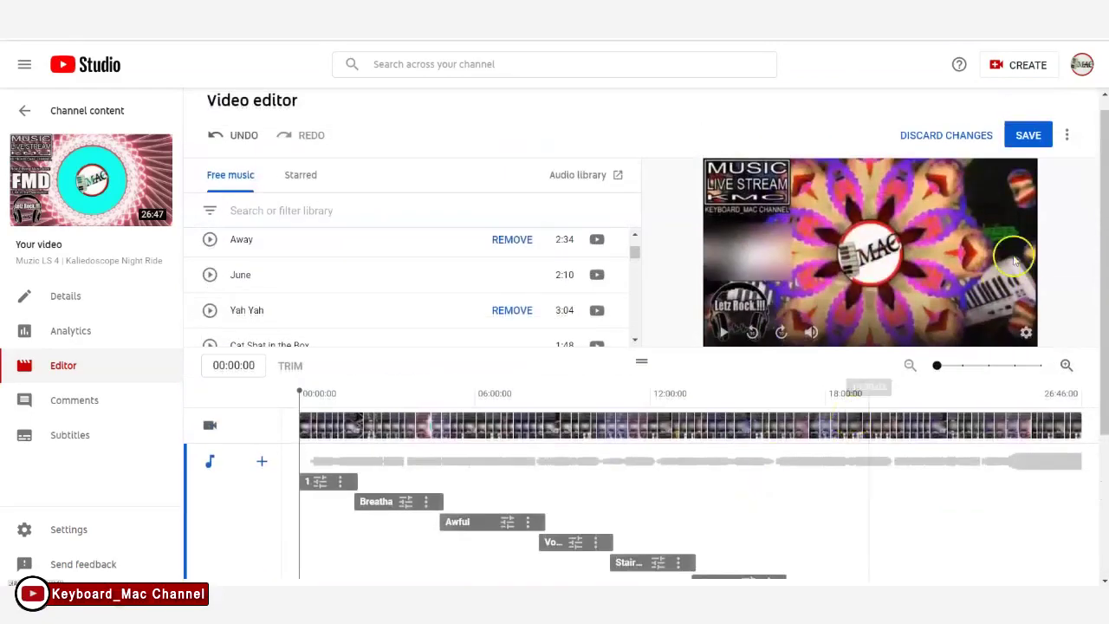
Save the audio edits to the stream and confirm the Save changes prompt
left_click(1030, 137)
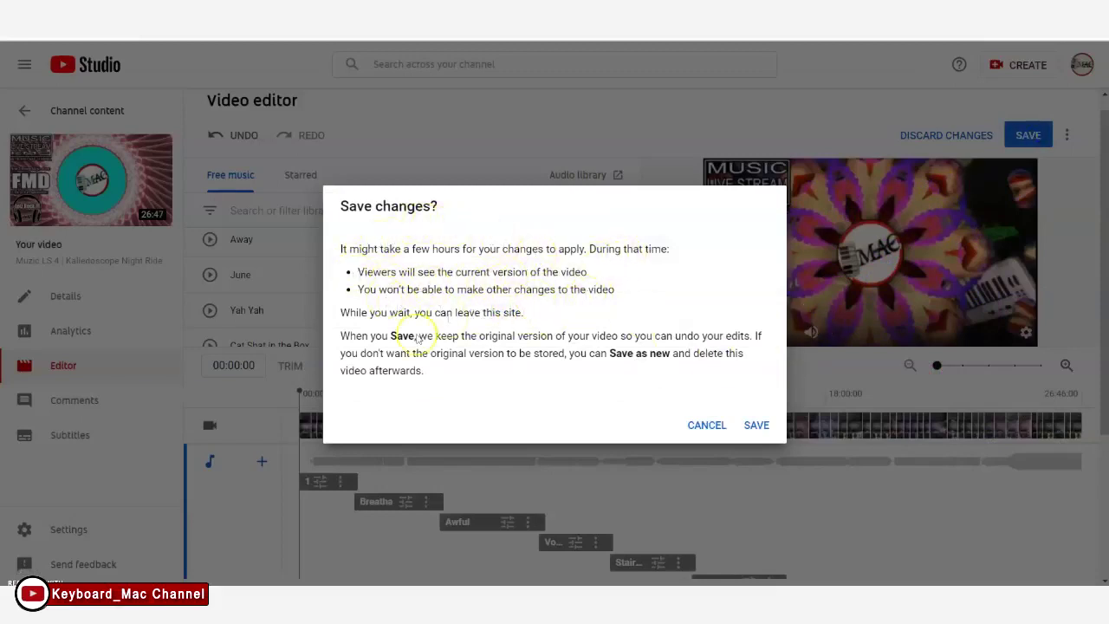
left_click(758, 426)
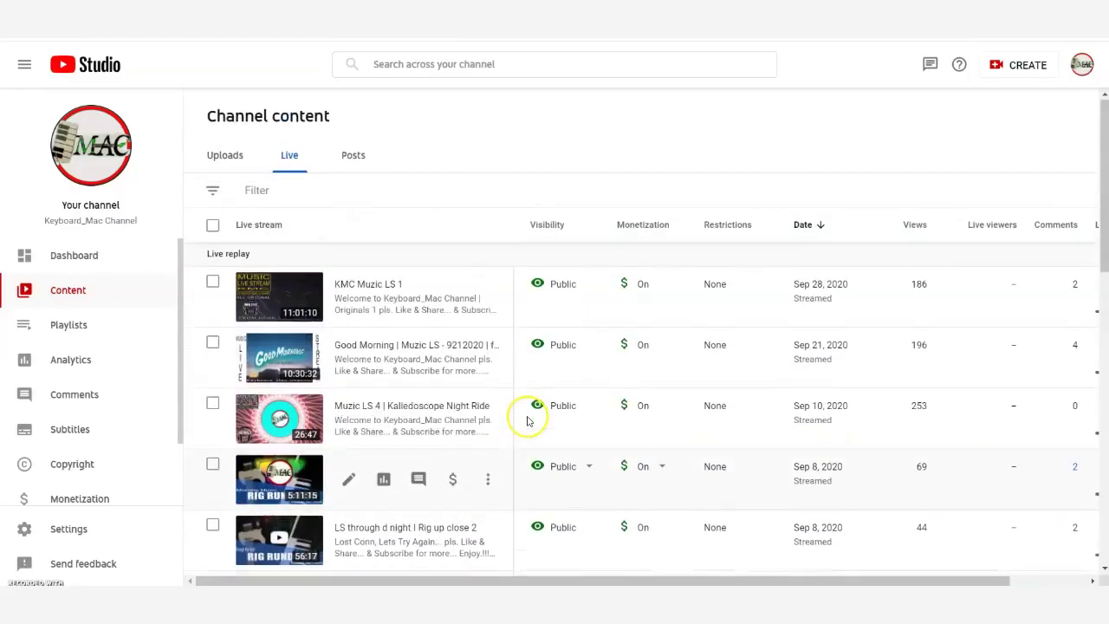
mouse_move(376, 418)
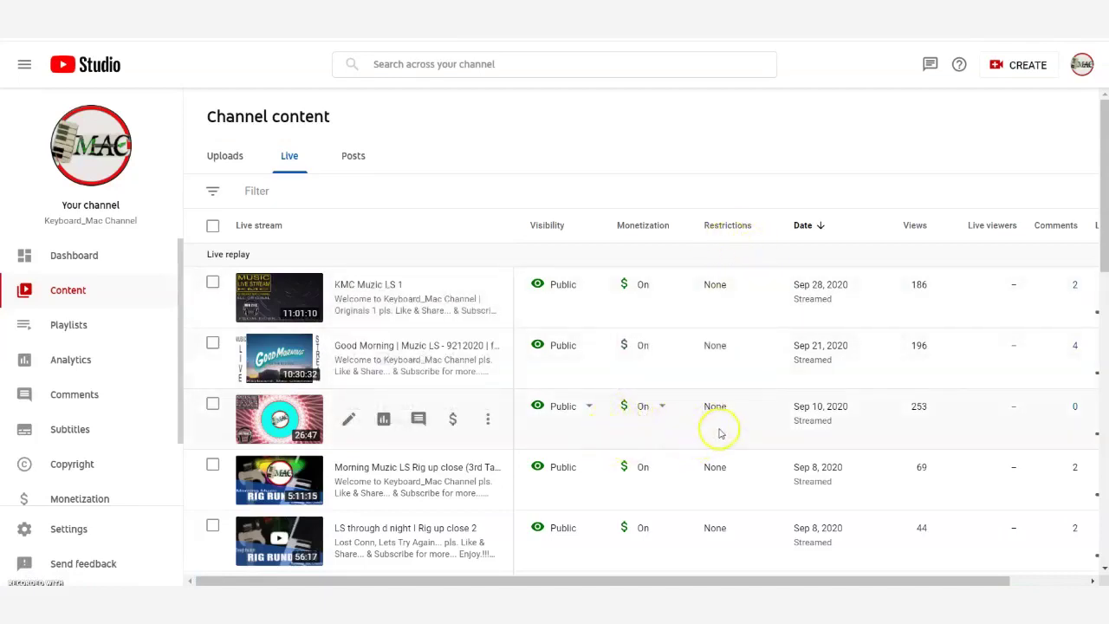
Reopen the Kaliedoscope Night Ride stream's details and return to its Editor
left_click(349, 420)
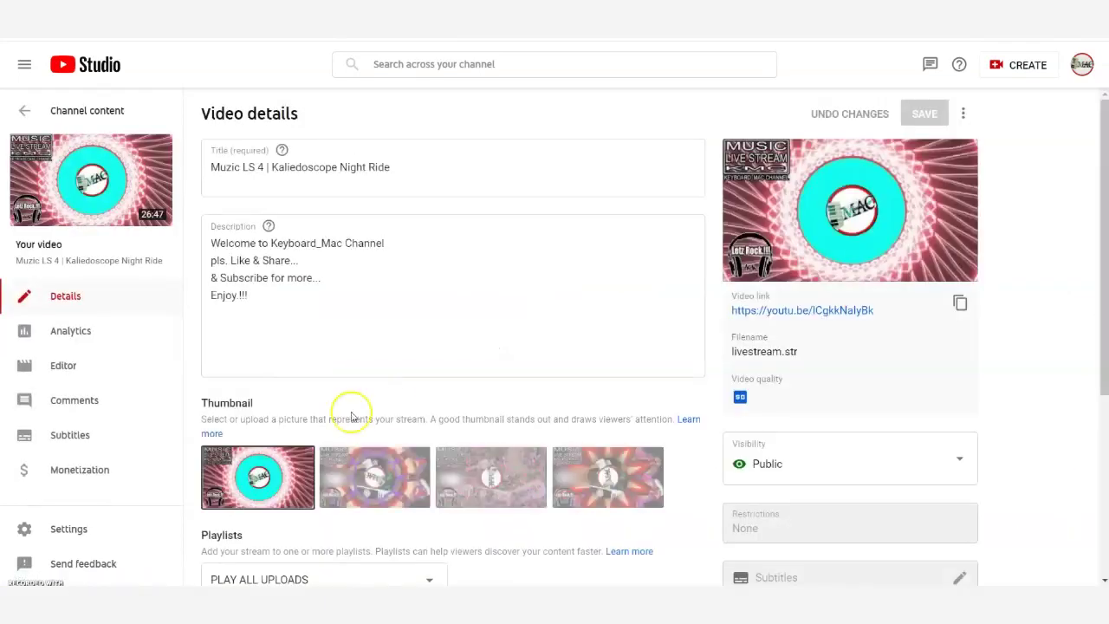
left_click(69, 366)
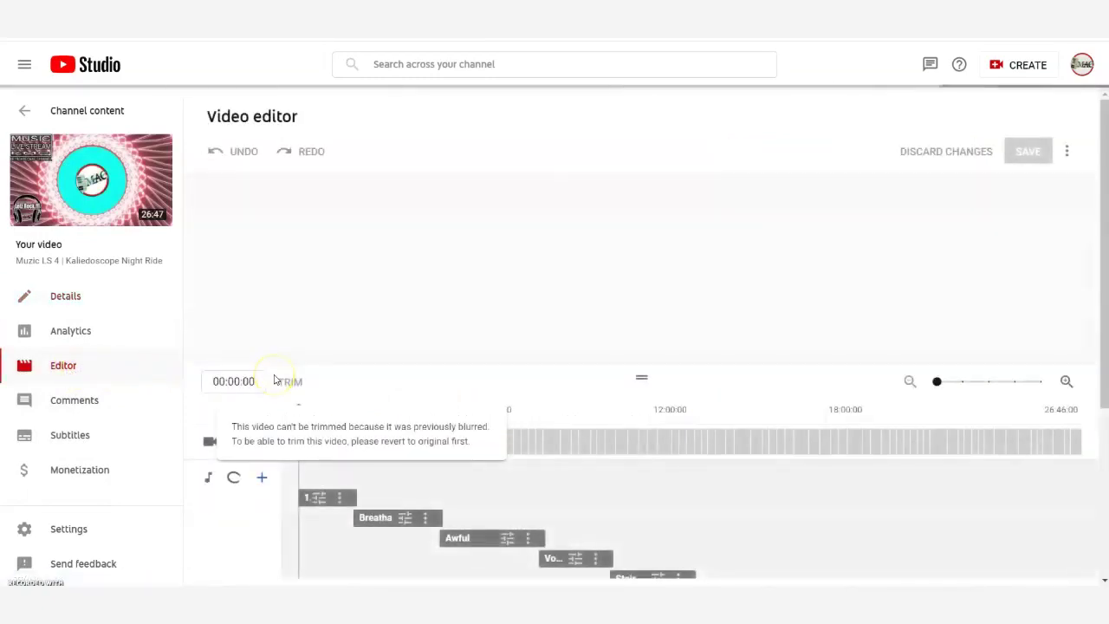
scroll(305, 382, "down", 1)
scroll(305, 382, "down", 3)
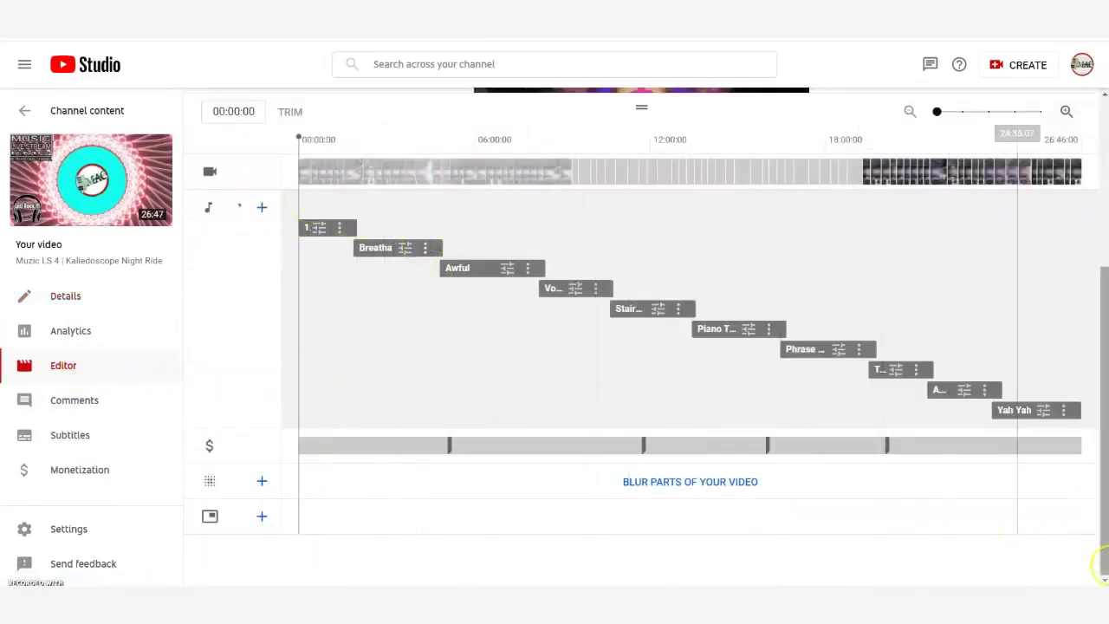